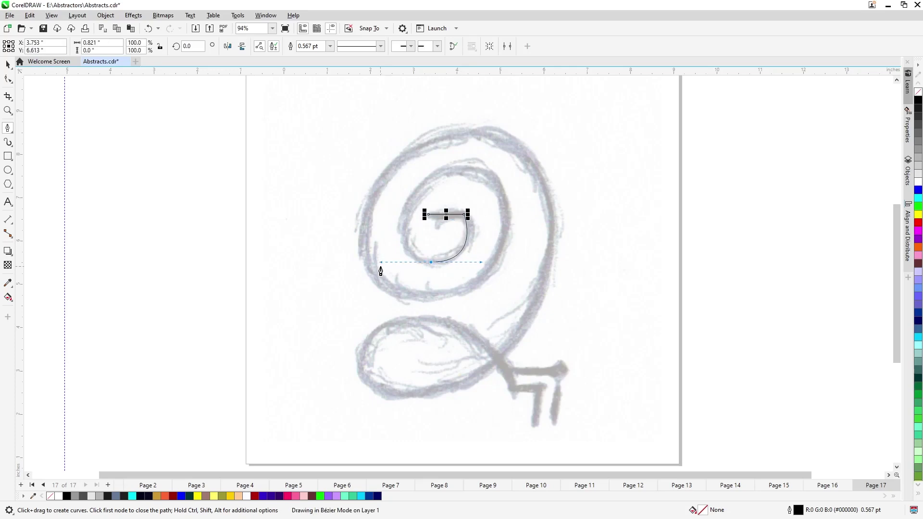
Continue the Bézier curve along the sketched spiral, tracing its inner turn and the outer turn up to the top
click(458, 168)
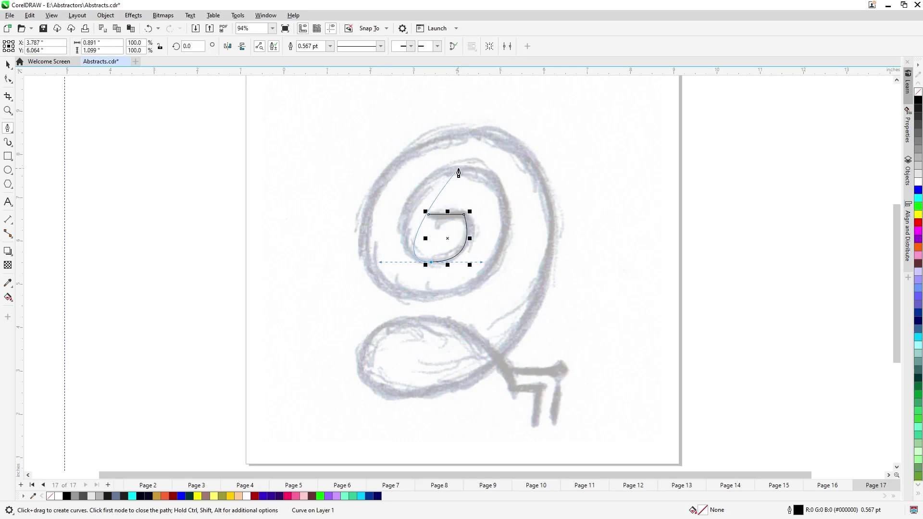
drag(481, 172, 511, 171)
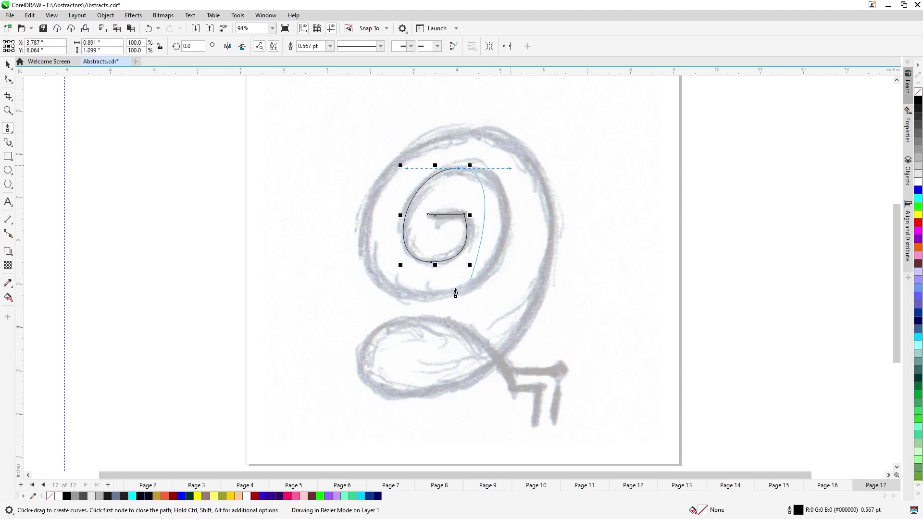
drag(437, 295, 347, 295)
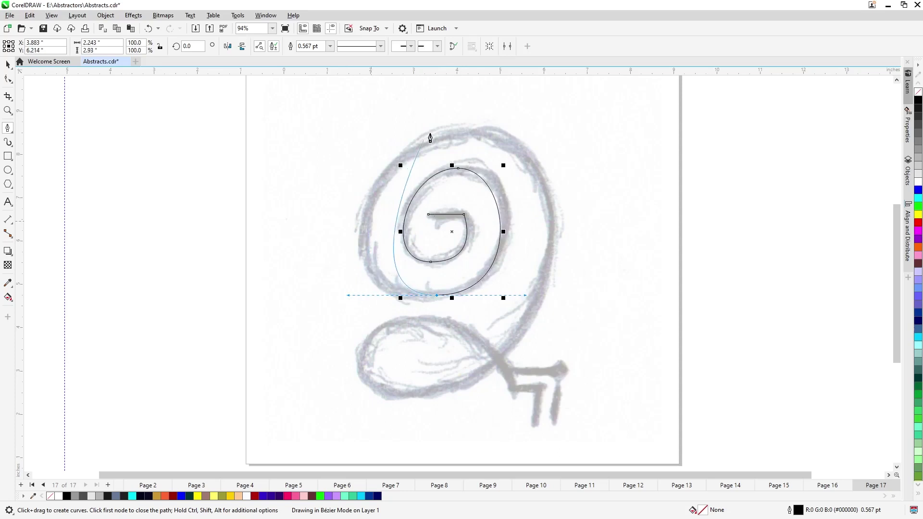
drag(463, 132, 574, 136)
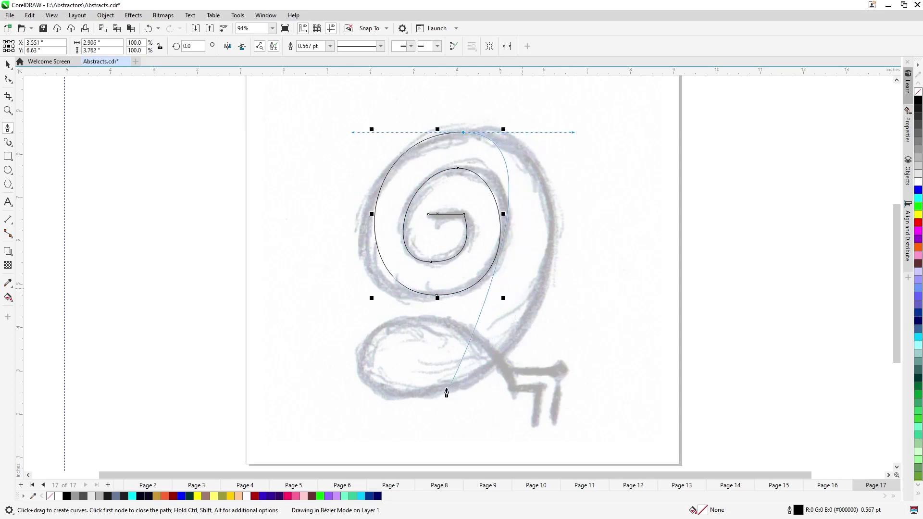
Extend the curve down the sketch's outer side, around the lower loop and along the stepped leg, and finish it
drag(435, 391, 274, 460)
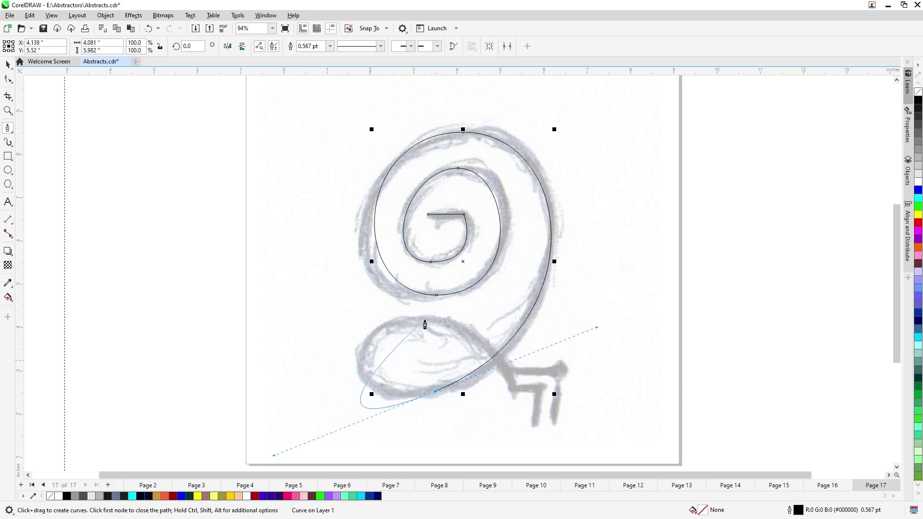
click(430, 317)
drag(445, 321, 471, 322)
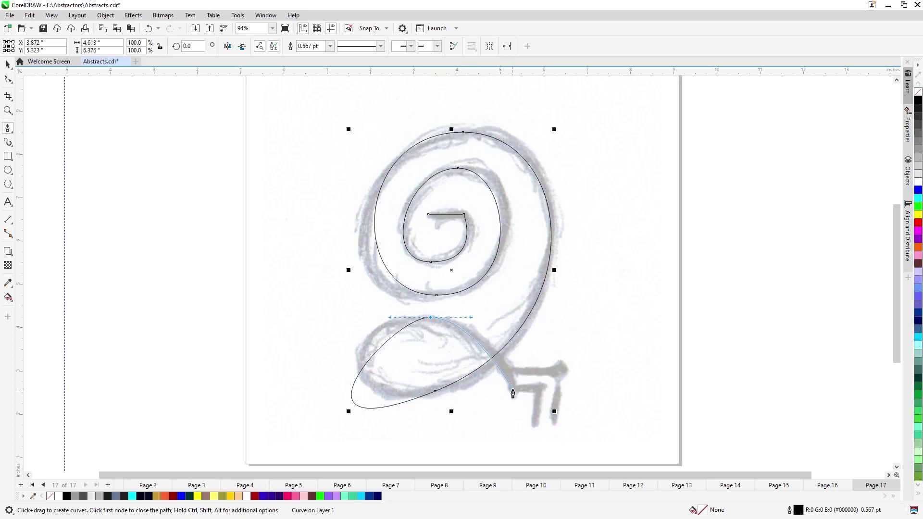
drag(512, 388, 514, 391)
click(537, 388)
key(Escape)
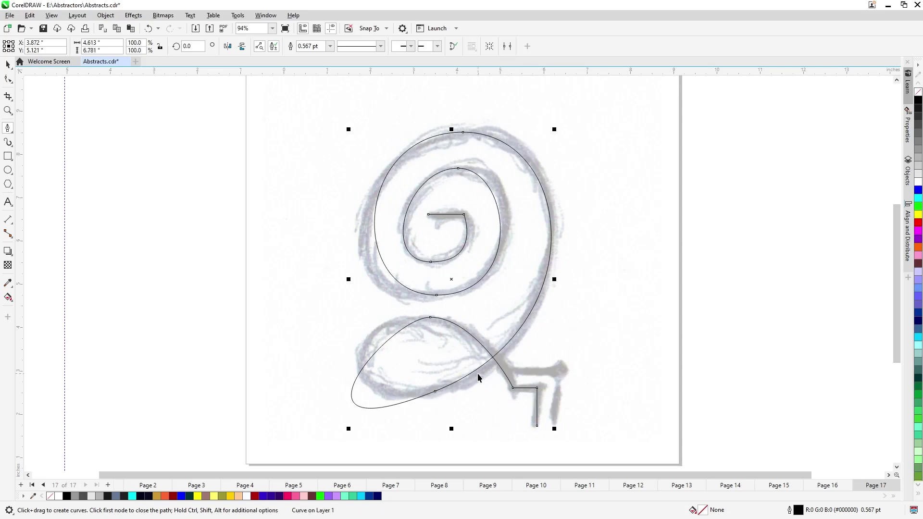
Adjust the node handles so the lower loop and the left side of the outer spiral turn follow the sketch
key(F10)
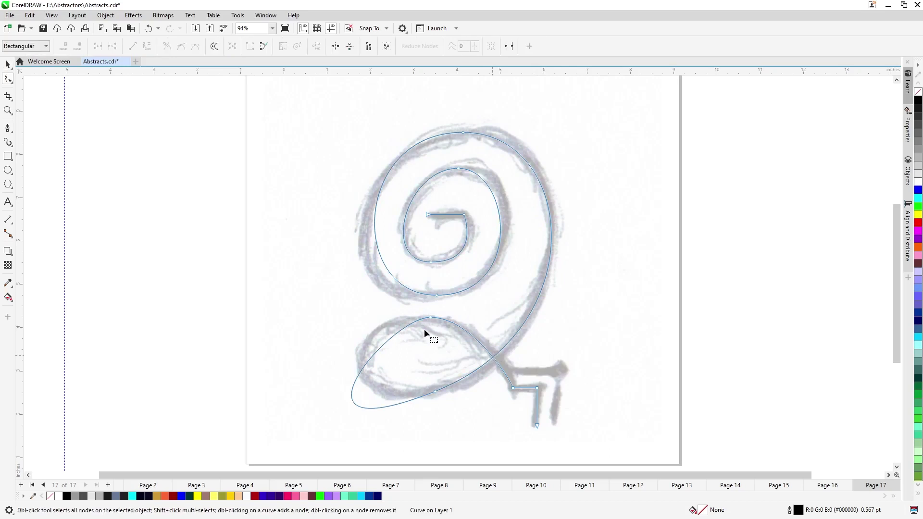
click(430, 319)
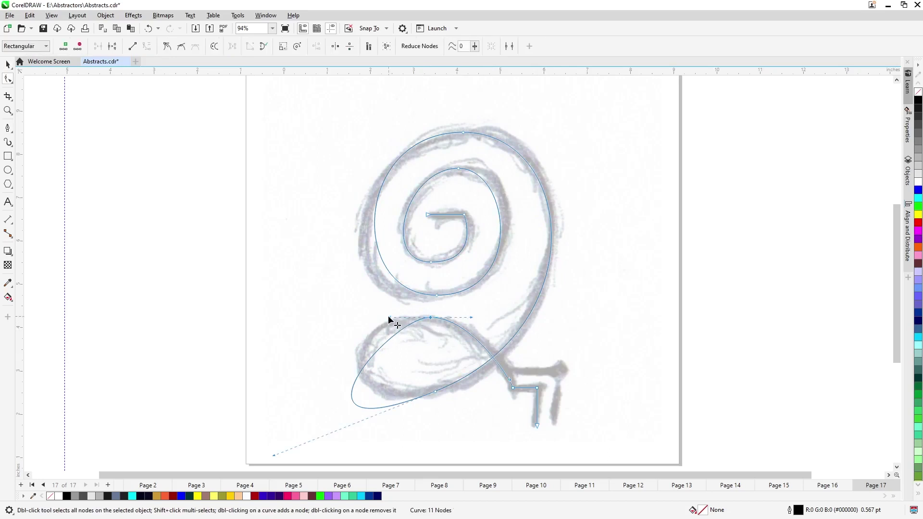
drag(274, 456, 302, 444)
key(ctrl+z)
drag(273, 456, 339, 429)
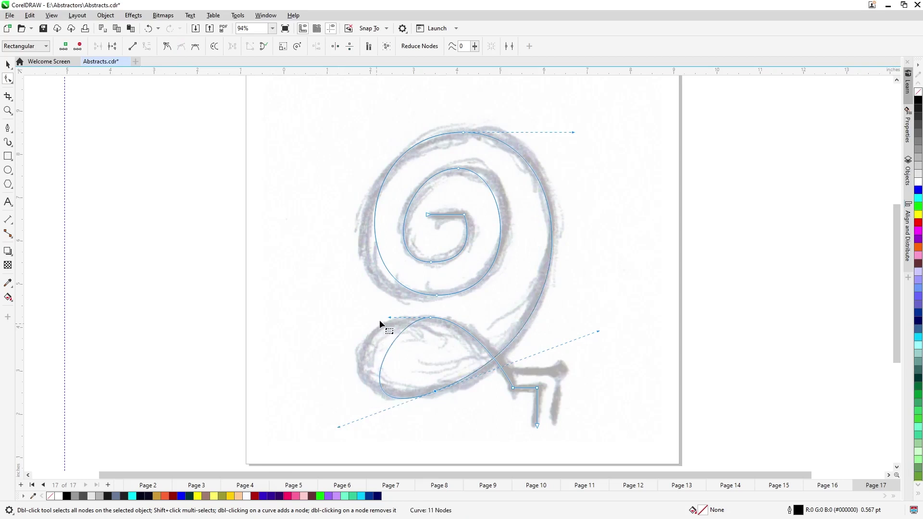
mouse_move(391, 318)
mouse_down()
mouse_move(363, 317)
mouse_move(374, 313)
mouse_up()
drag(373, 320, 332, 320)
drag(488, 319, 481, 318)
click(437, 296)
drag(347, 295, 315, 295)
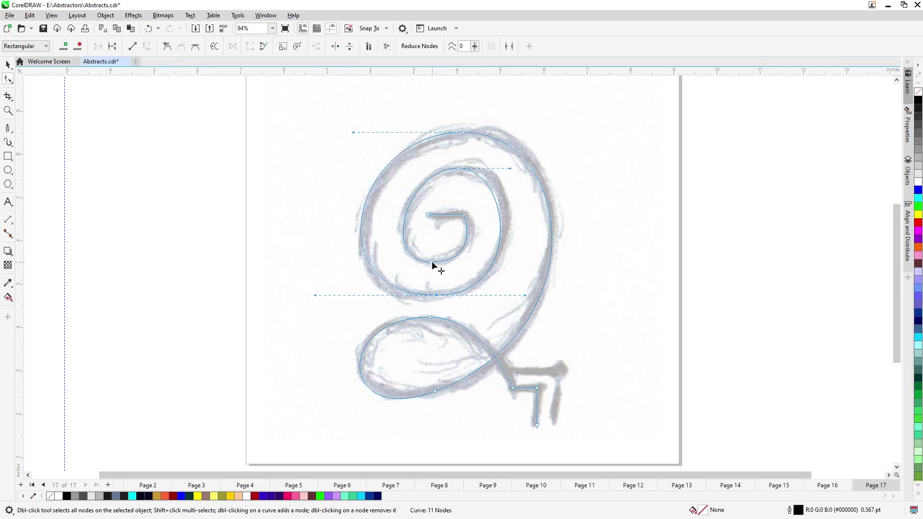
double_click(431, 262)
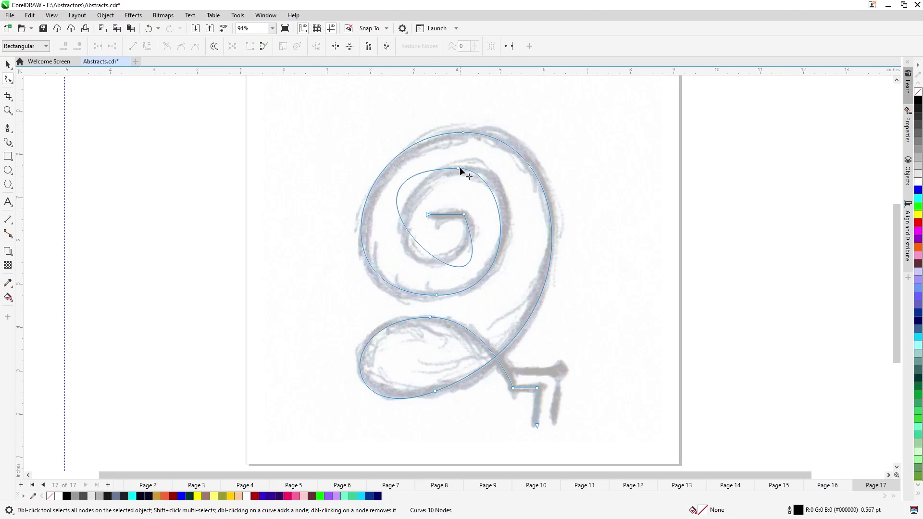
key(ctrl+z)
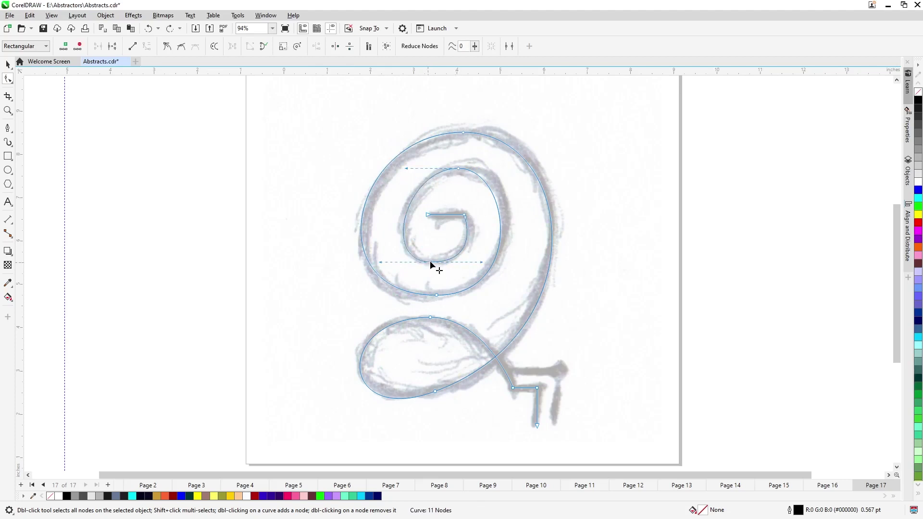
drag(432, 263, 450, 263)
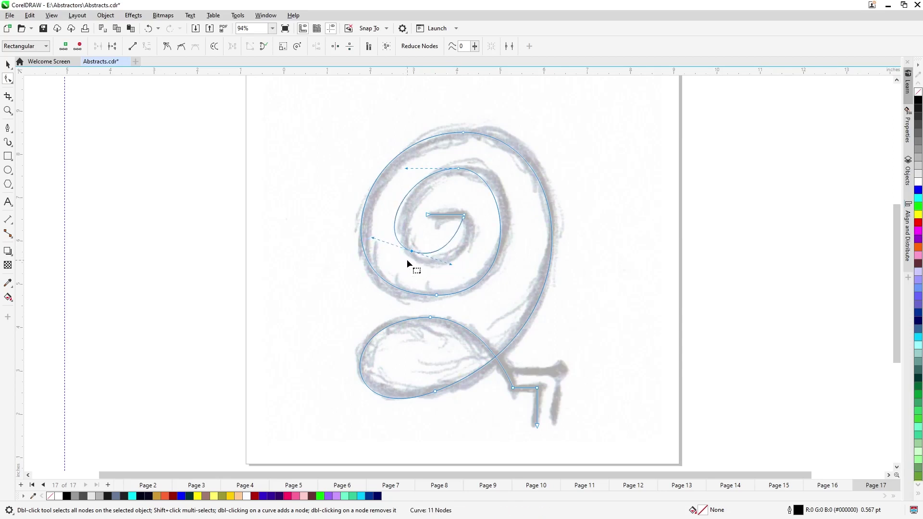
key(ctrl+z)
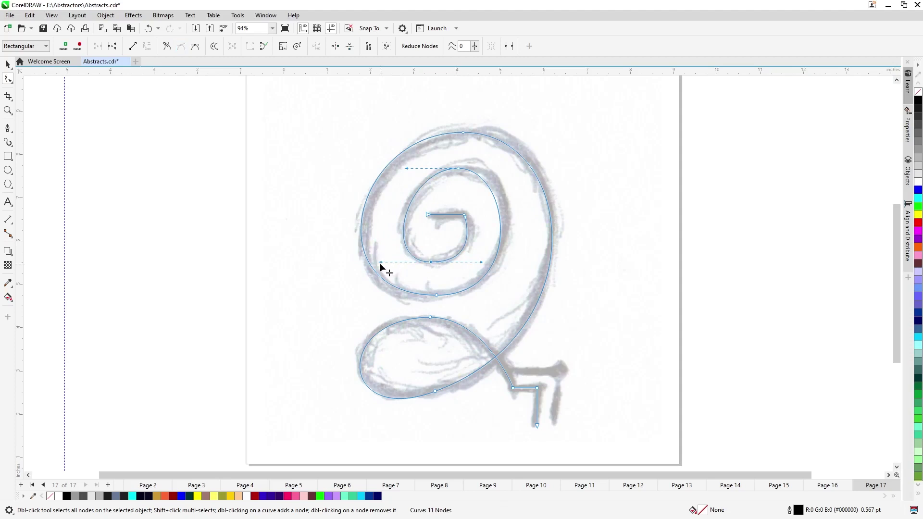
Reshape the innermost spiral arc with the handles of its bottom node and of the corner node at the centre
drag(381, 264, 384, 259)
drag(482, 271, 463, 264)
drag(471, 226, 479, 238)
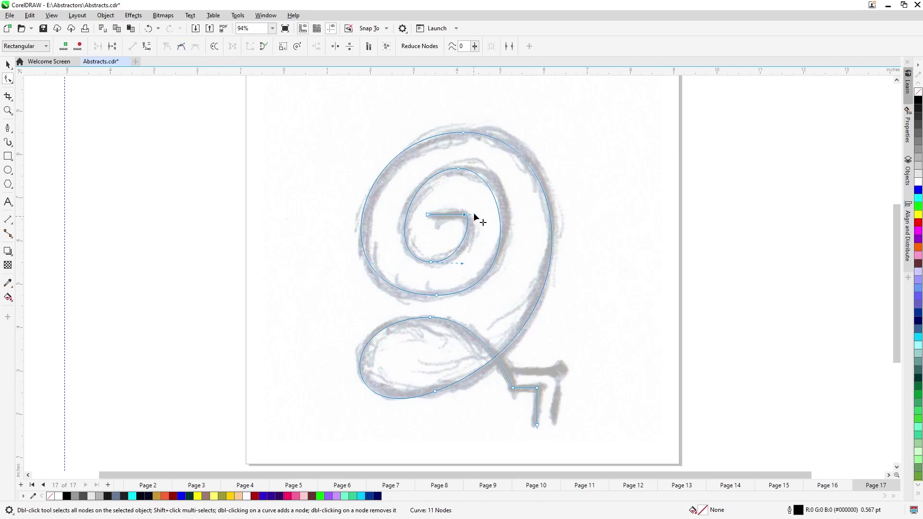
drag(474, 217, 480, 234)
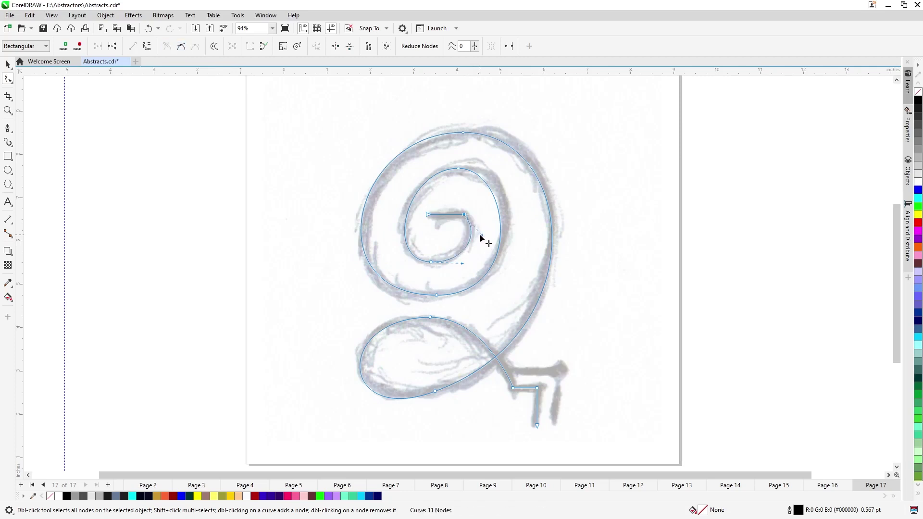
Lengthen the handles at the top of the inner turn and adjust the bottom handle to widen it onto the sketch
click(457, 169)
drag(405, 168, 391, 169)
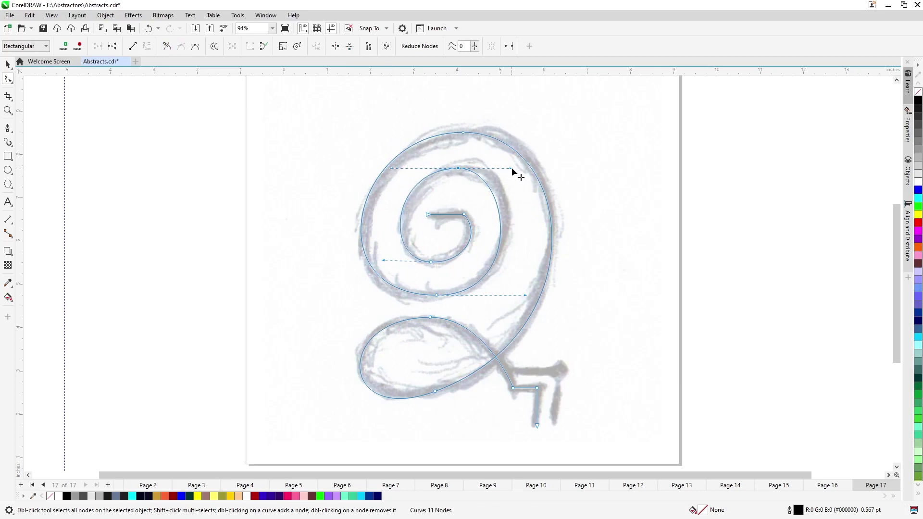
drag(512, 169, 537, 170)
drag(524, 296, 521, 297)
Refine the lower loop by moving its top node and left segment, and bend the segment running into the leg
drag(431, 317, 479, 327)
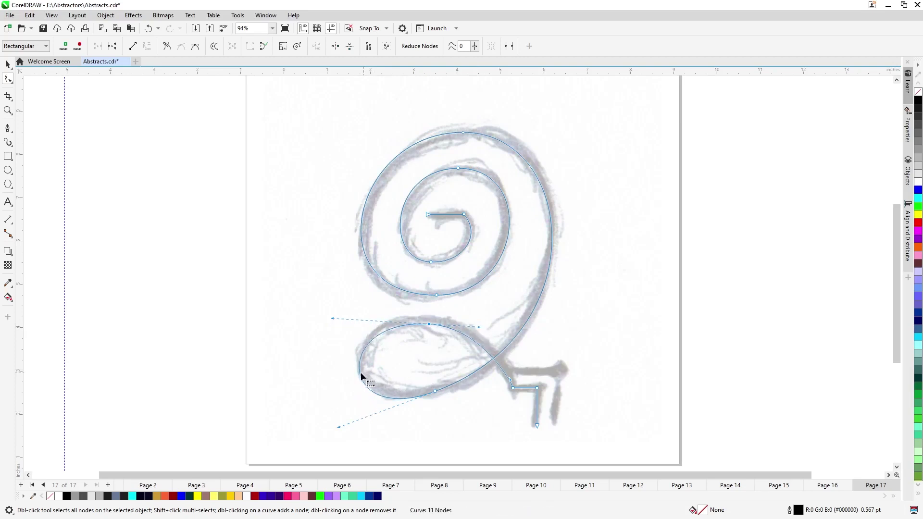
drag(362, 375, 364, 366)
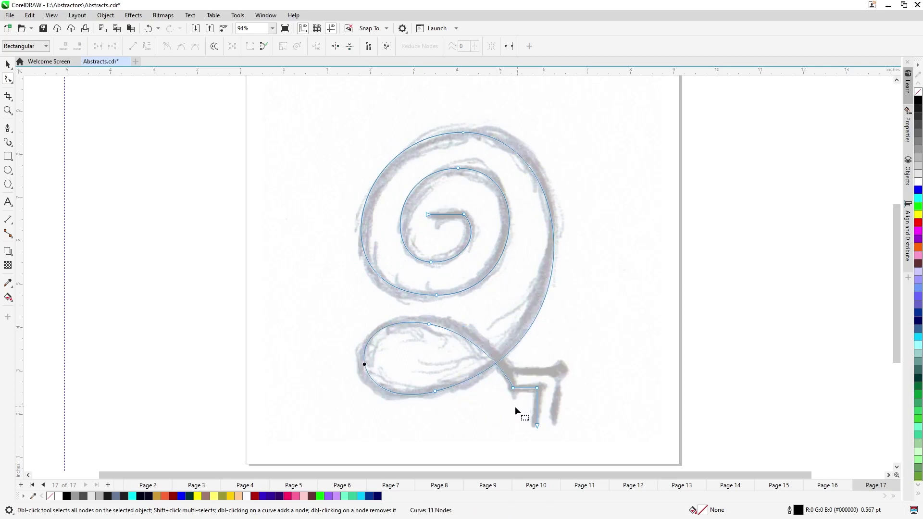
drag(430, 327, 436, 321)
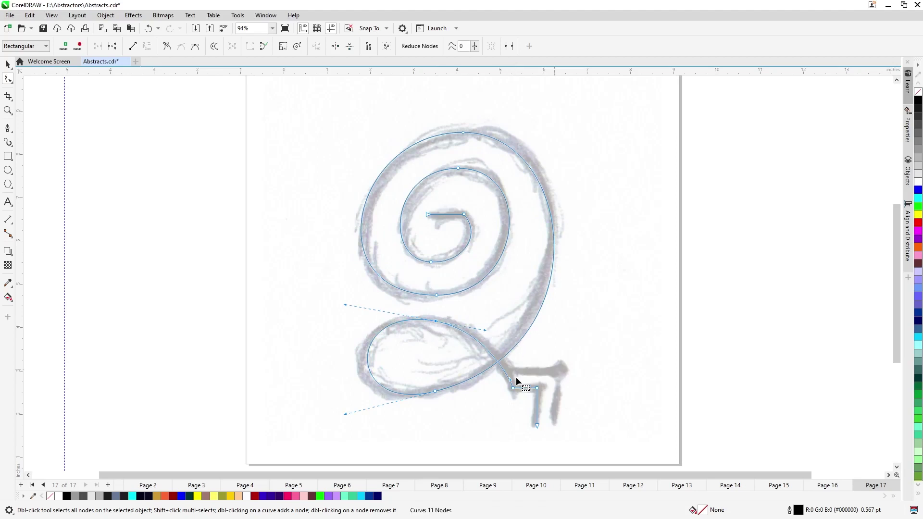
scroll(516, 396, up, 1)
scroll(517, 396, up, 2)
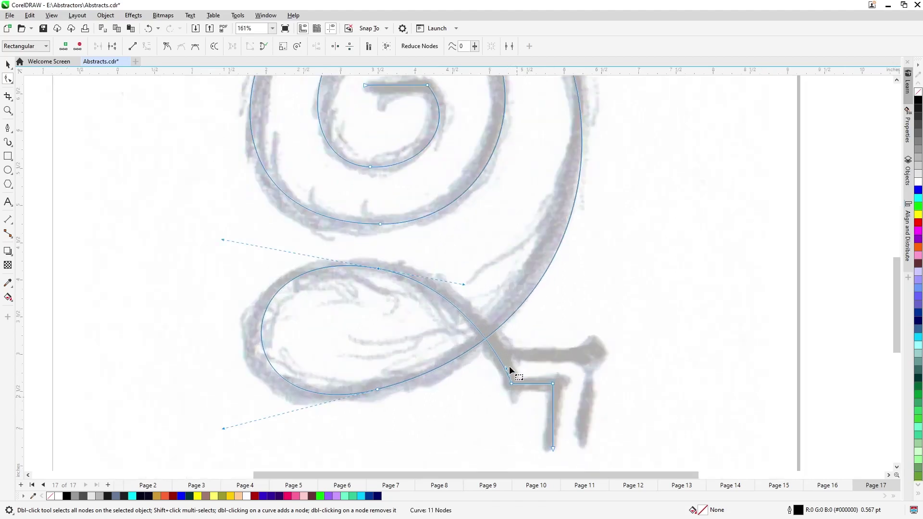
drag(506, 366, 503, 347)
Set the traced curve's outline width to 10 pt
key(space)
scroll(531, 354, down, 2)
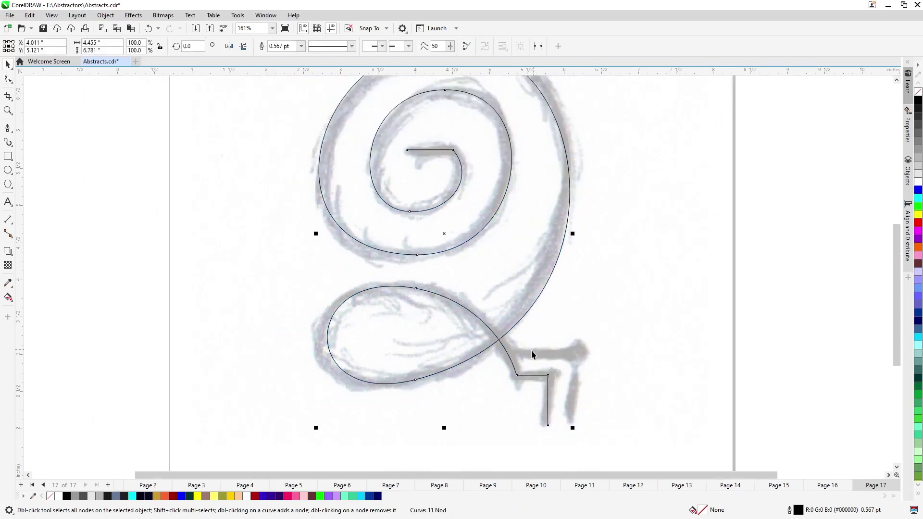
scroll(530, 355, down, 1)
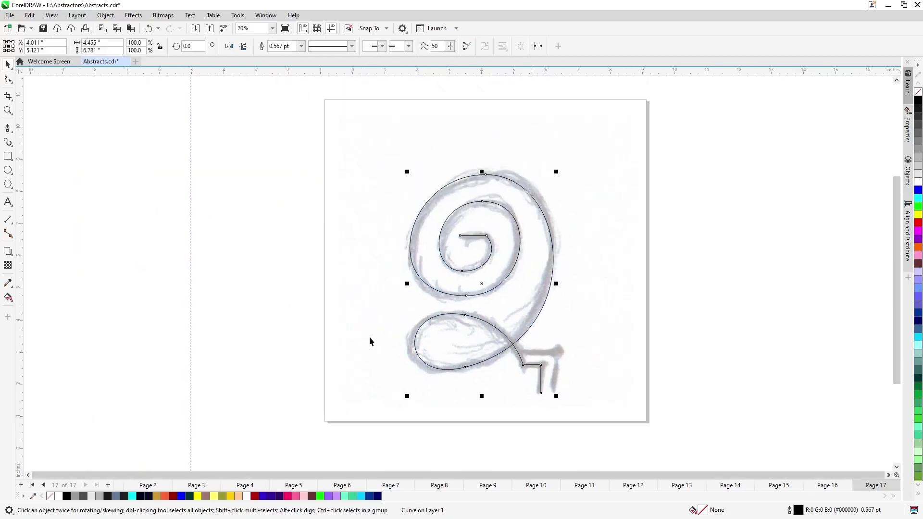
click(301, 46)
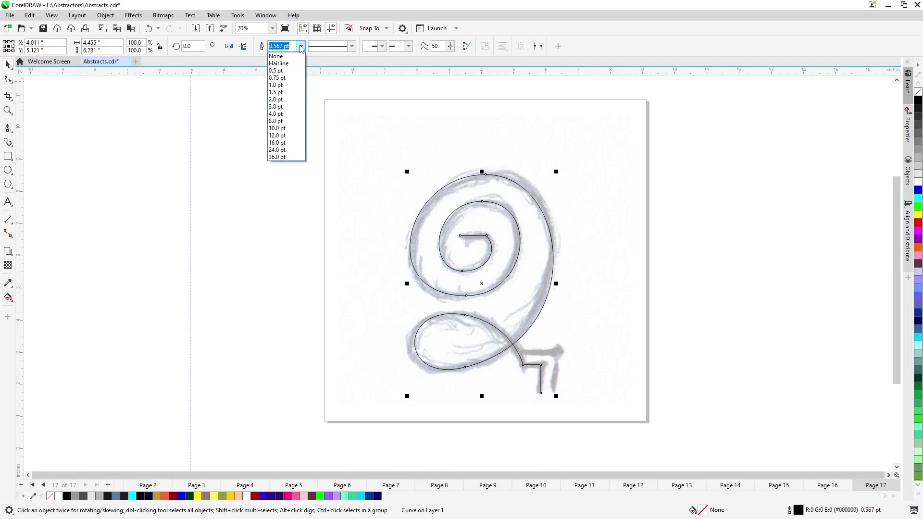
click(283, 130)
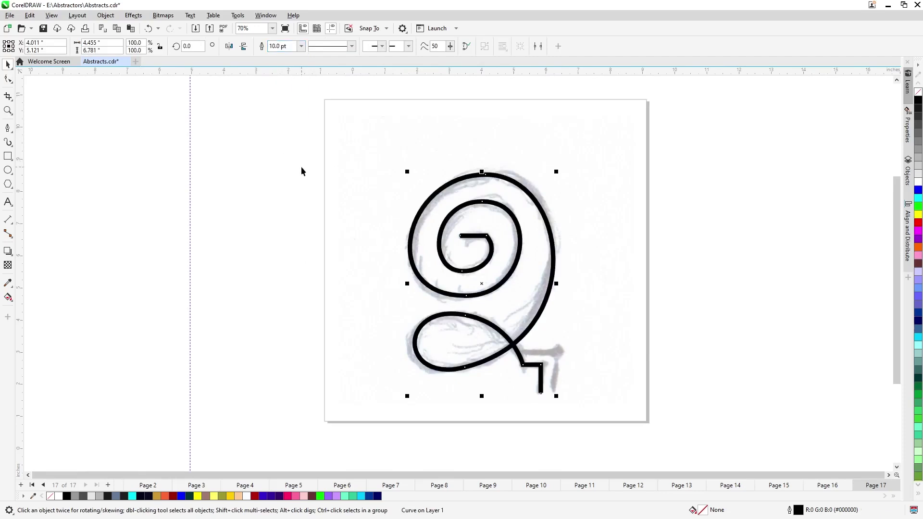
Raise the outer turn's top node and adjust its handles and the lower loop's bottom handle to round the right side
double_click(460, 181)
scroll(483, 178, up, 2)
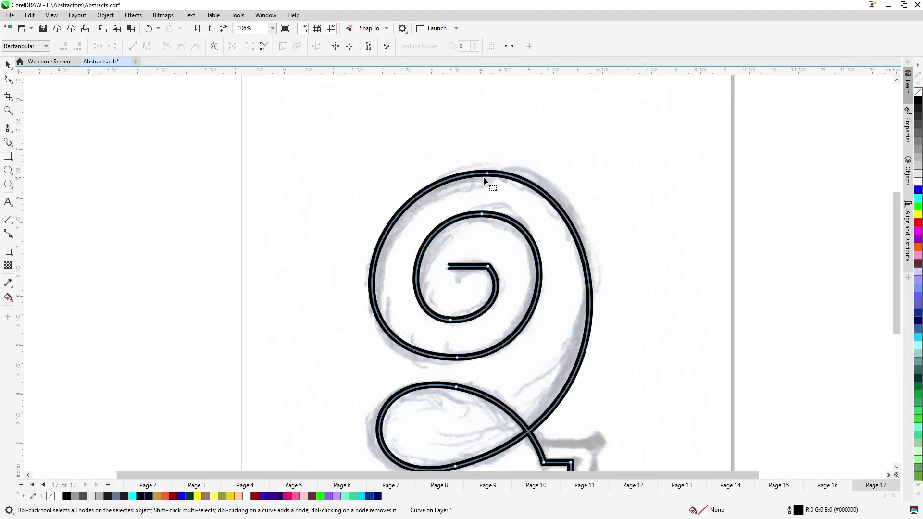
drag(486, 174, 483, 163)
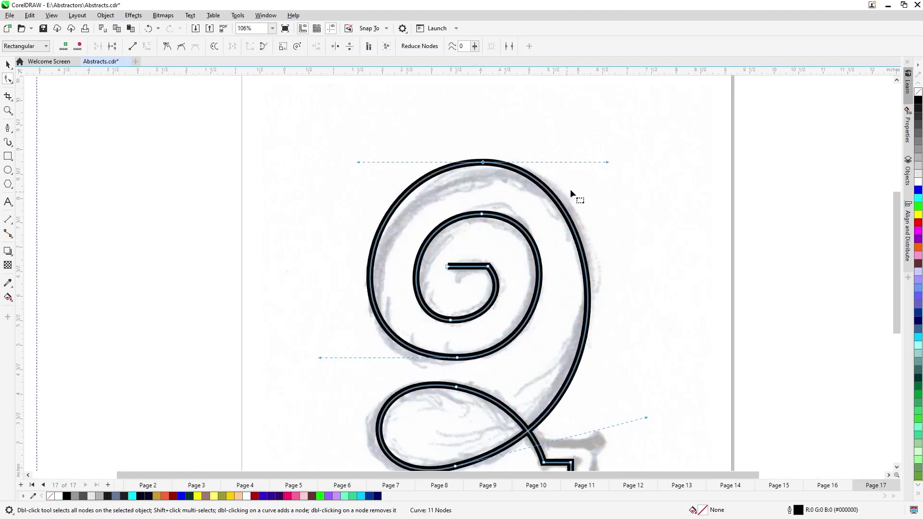
drag(608, 163, 624, 157)
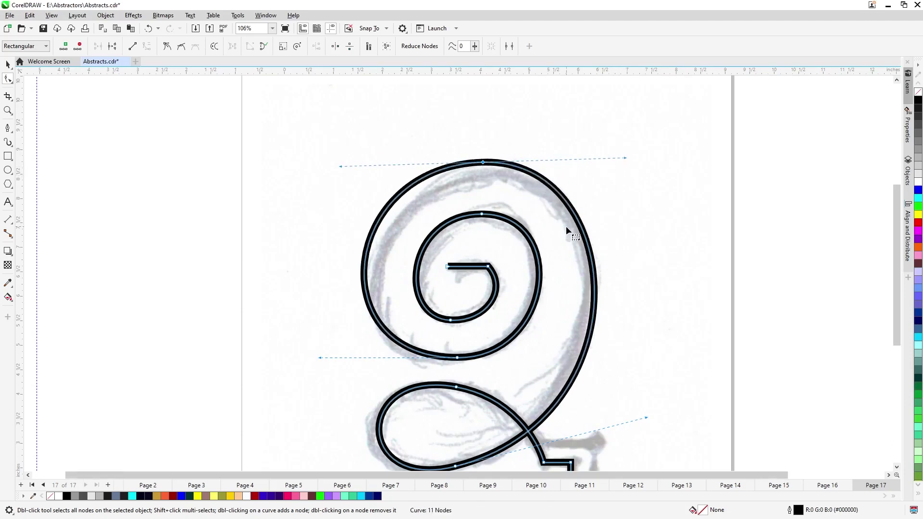
scroll(566, 226, down, 1)
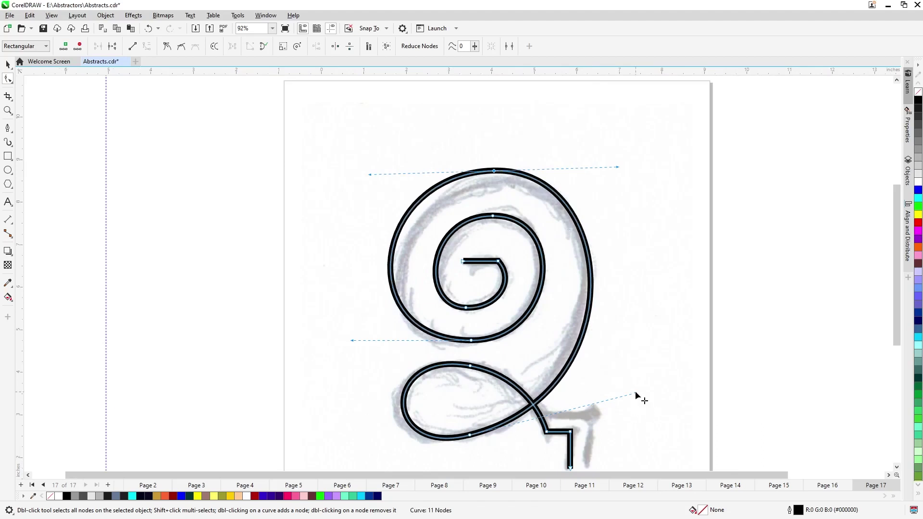
drag(635, 391, 626, 392)
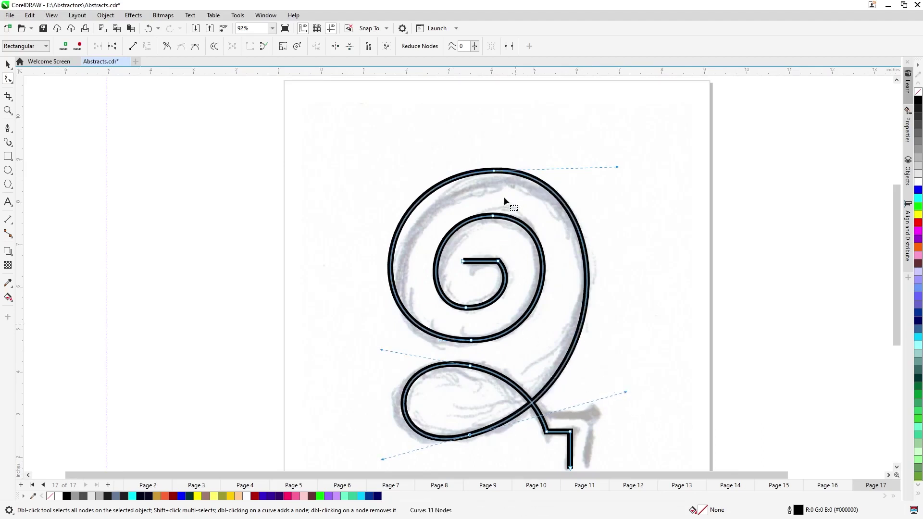
drag(618, 168, 621, 173)
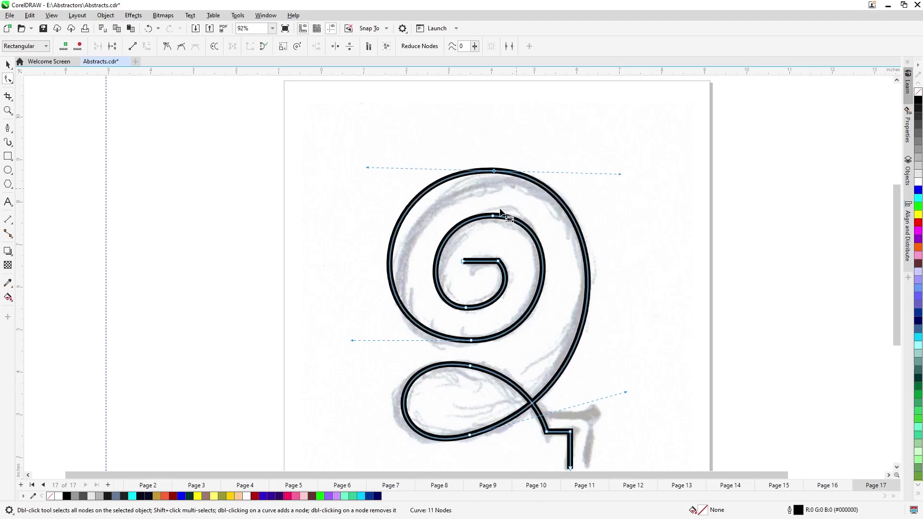
Pull in the corner node's handle to tighten the innermost arc at the spiral's centre
click(499, 261)
drag(516, 281, 505, 299)
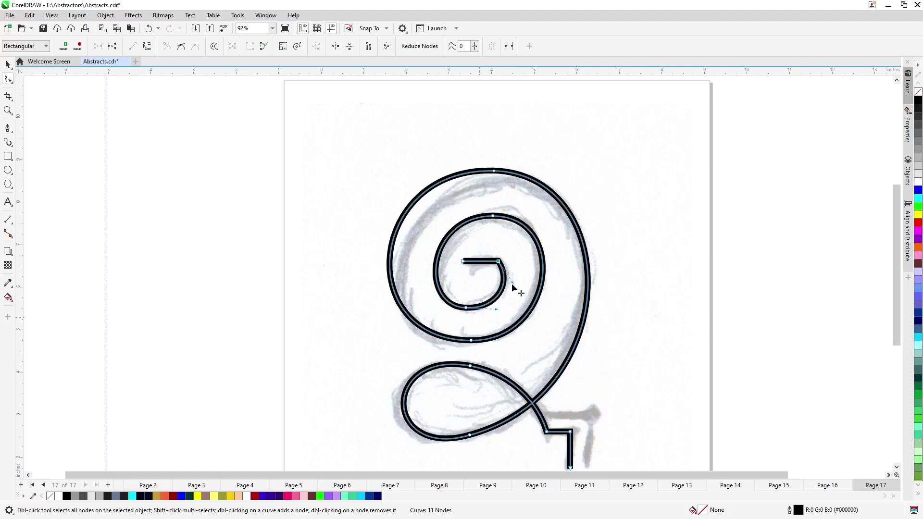
drag(509, 284, 507, 283)
Set the traced curve's outline width to 16 pt
key(space)
click(301, 46)
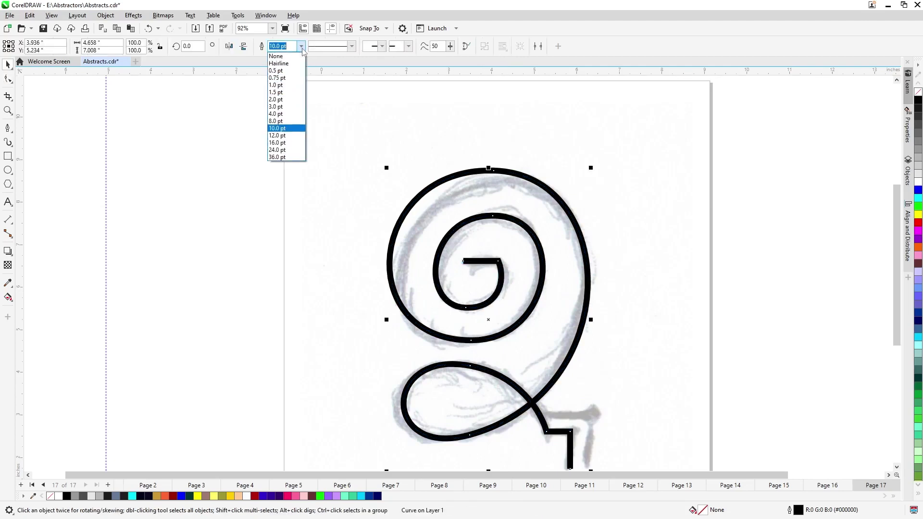
click(284, 148)
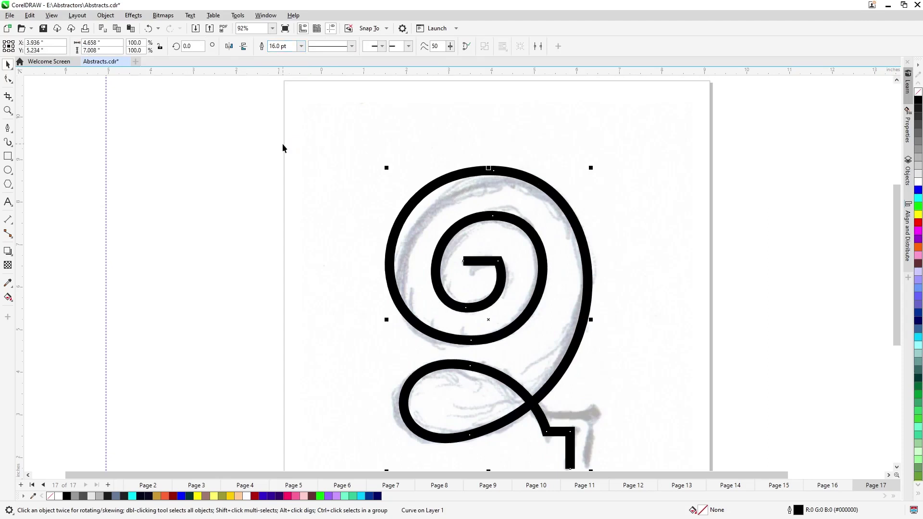
Try a 36 pt outline width on the traced curve, then settle on 24 pt
click(302, 47)
click(284, 153)
scroll(418, 195, down, 2)
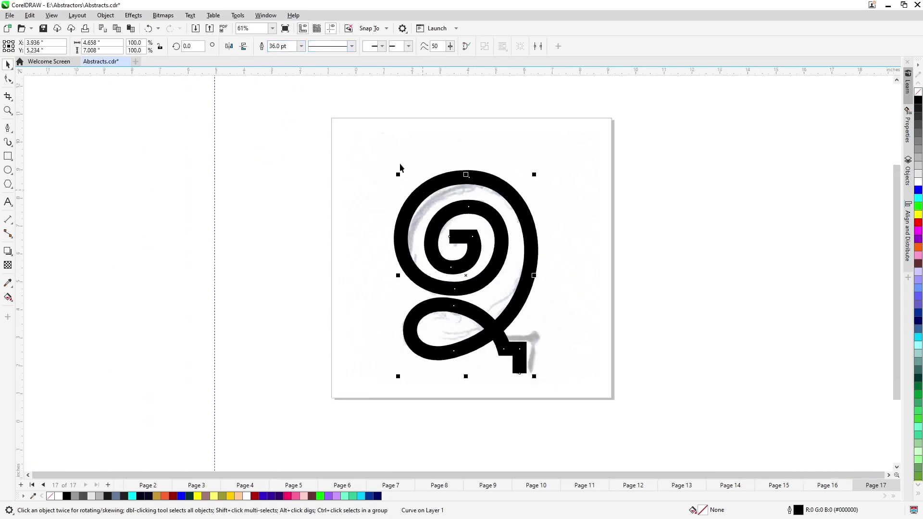
click(301, 46)
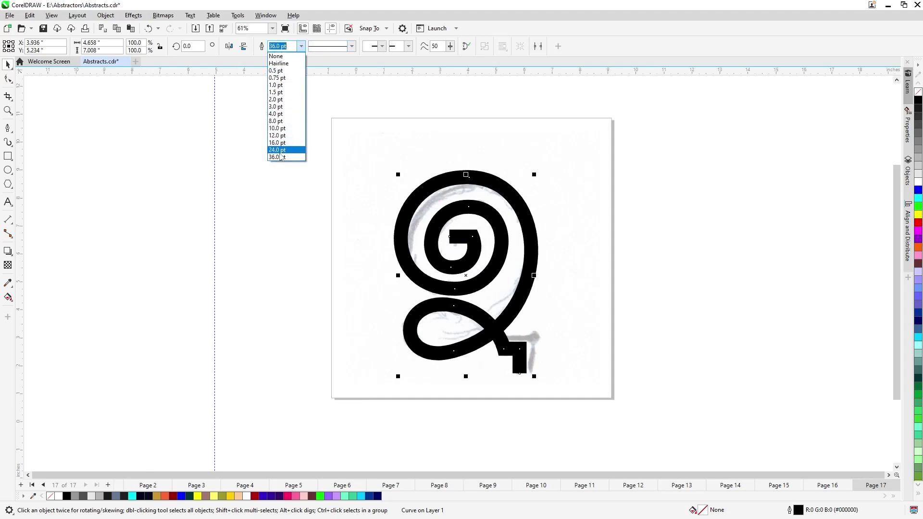
click(282, 152)
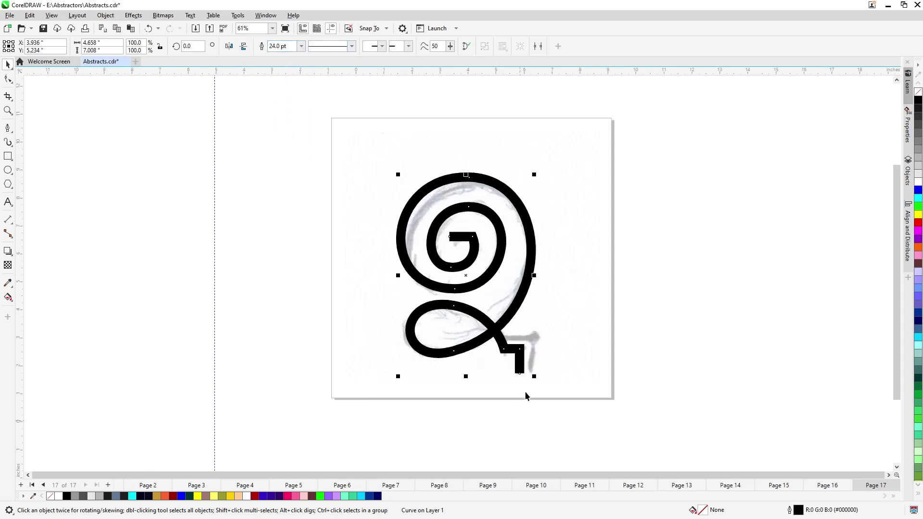
Give the traced curve's 24 pt outline round line caps and rounded corners in the Outline Pen settings
scroll(524, 391, up, 2)
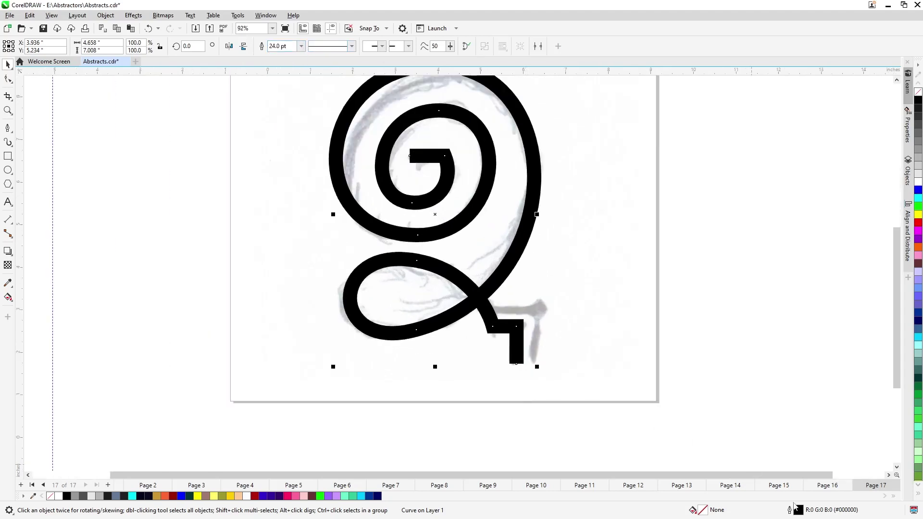
key(F12)
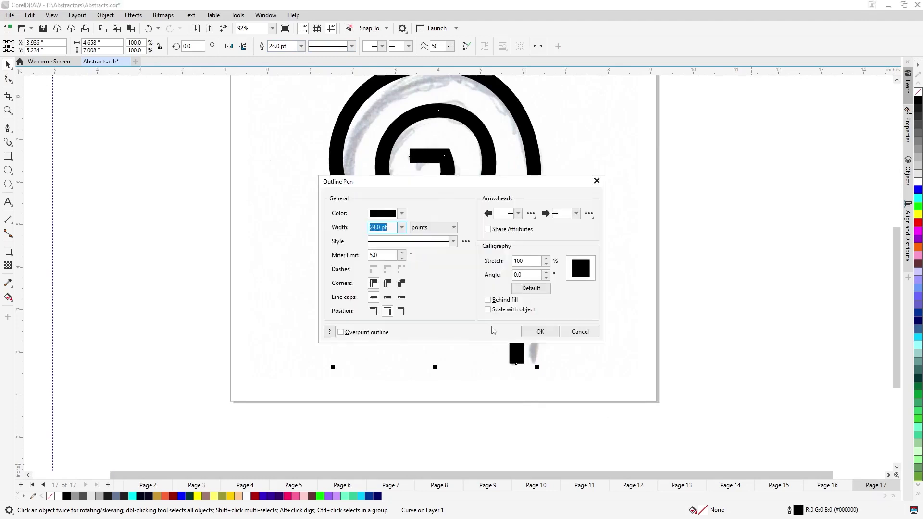
click(388, 297)
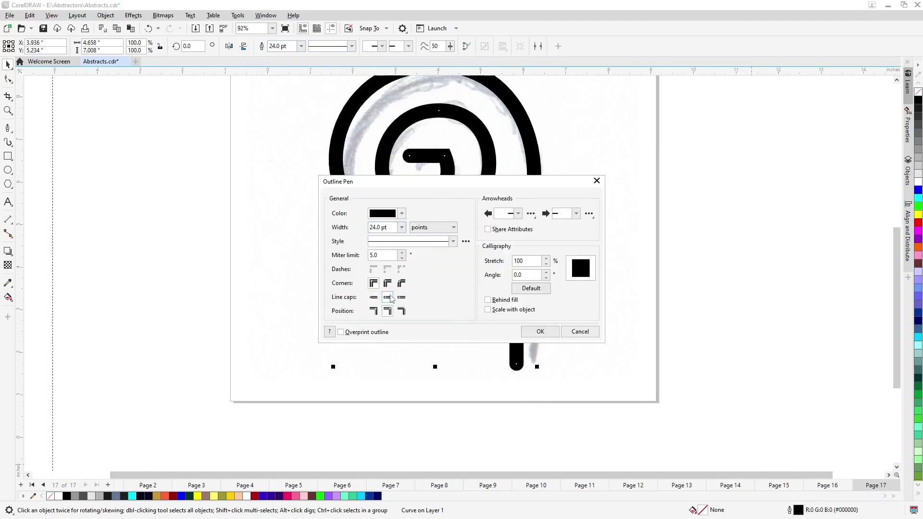
drag(436, 186, 700, 174)
click(652, 275)
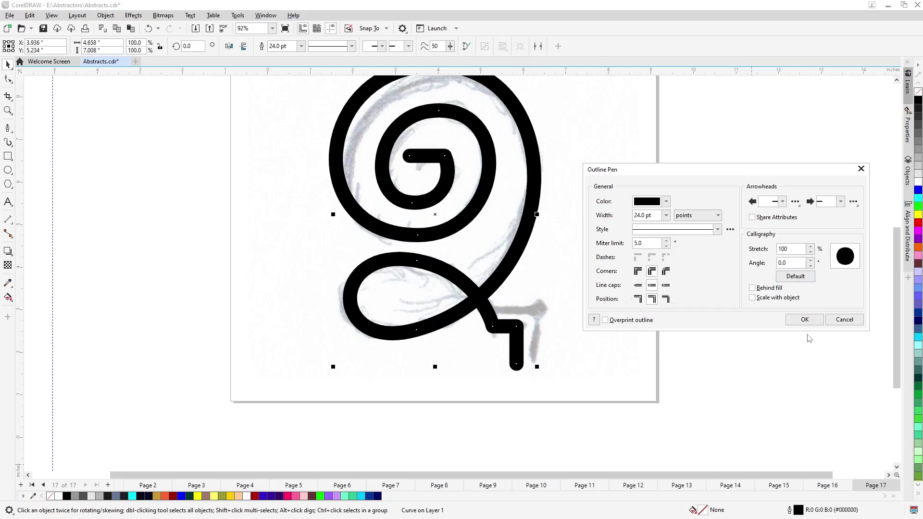
click(804, 319)
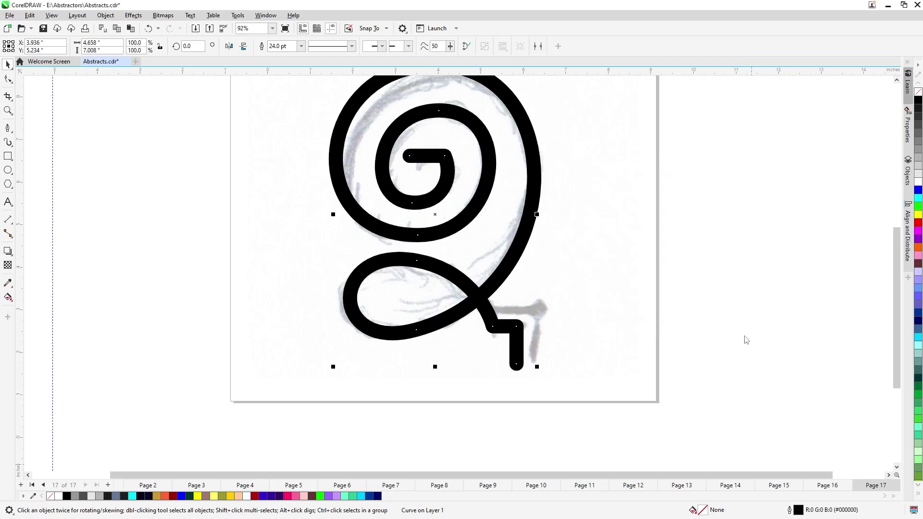
Draw an L-shaped line from the loop's crossing around the stepped foot, about 1.36 in across and 1.35 in down
scroll(504, 381, up, 3)
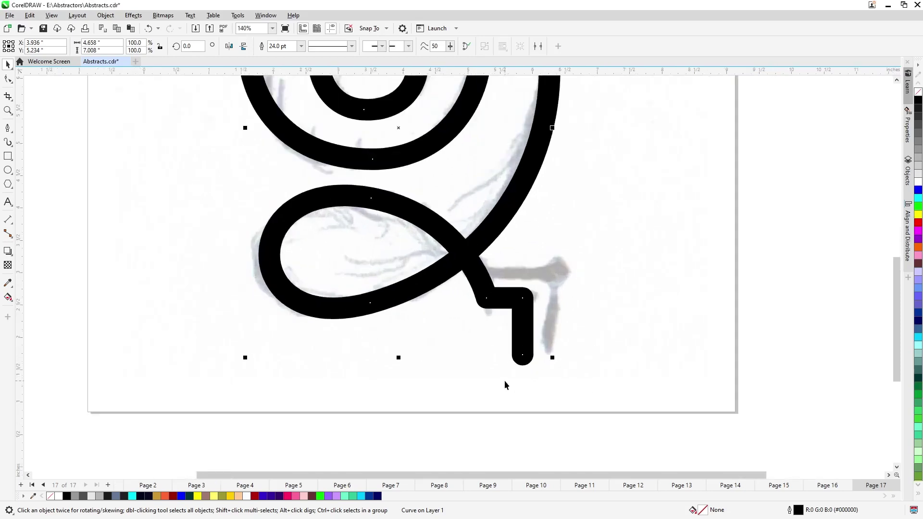
scroll(503, 379, down, 3)
scroll(506, 379, down, 2)
scroll(506, 380, up, 2)
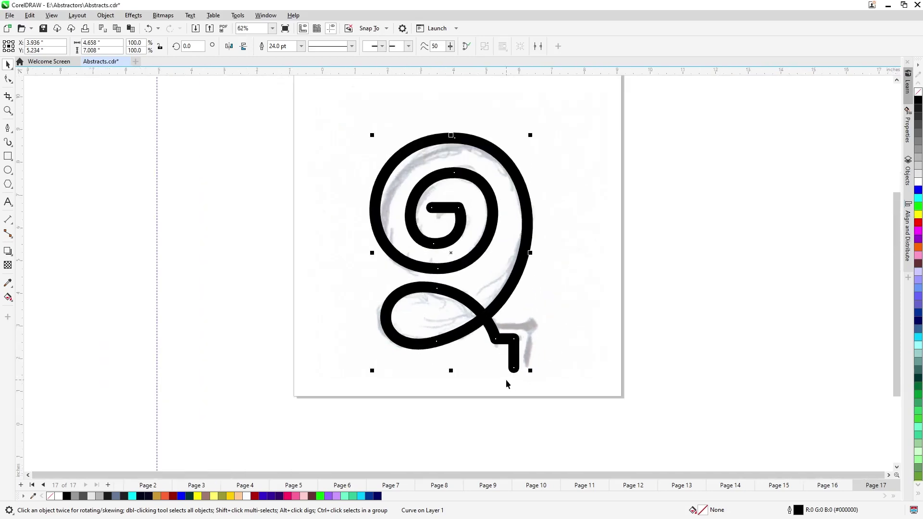
click(14, 134)
click(37, 127)
scroll(515, 331, up, 2)
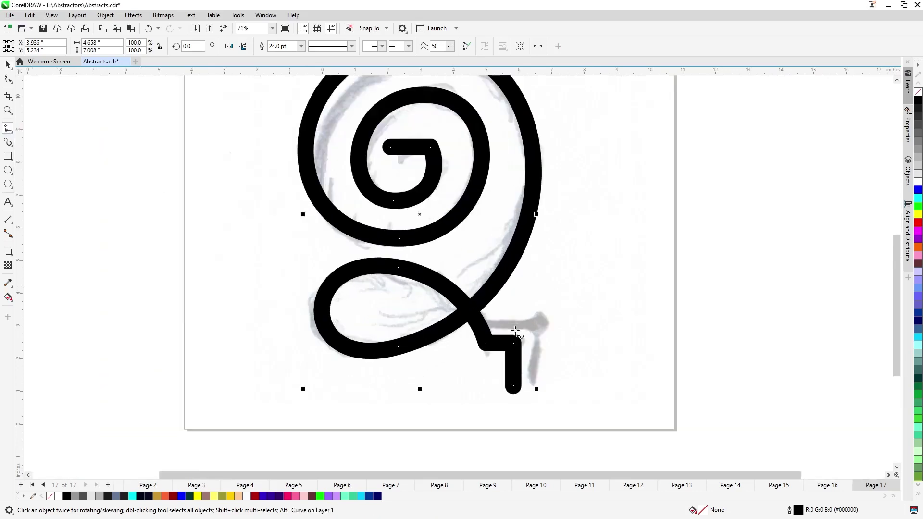
scroll(515, 330, up, 1)
click(476, 323)
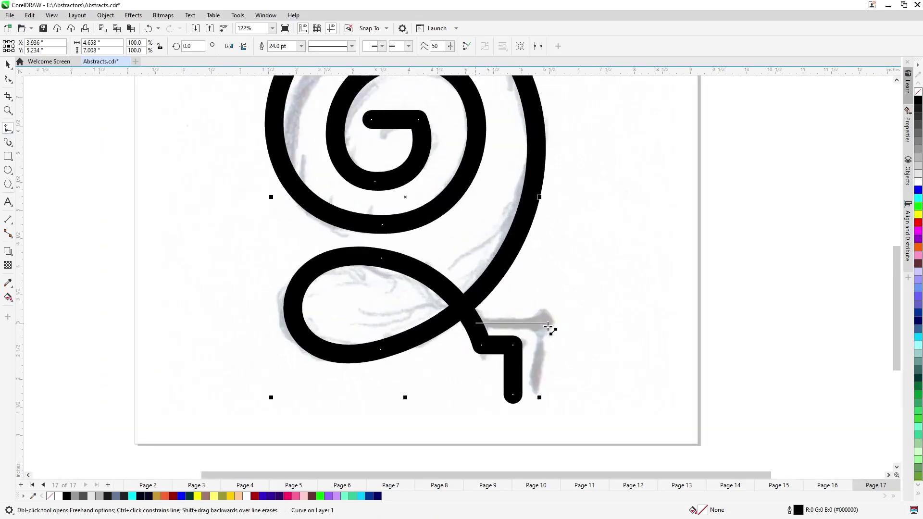
double_click(552, 324)
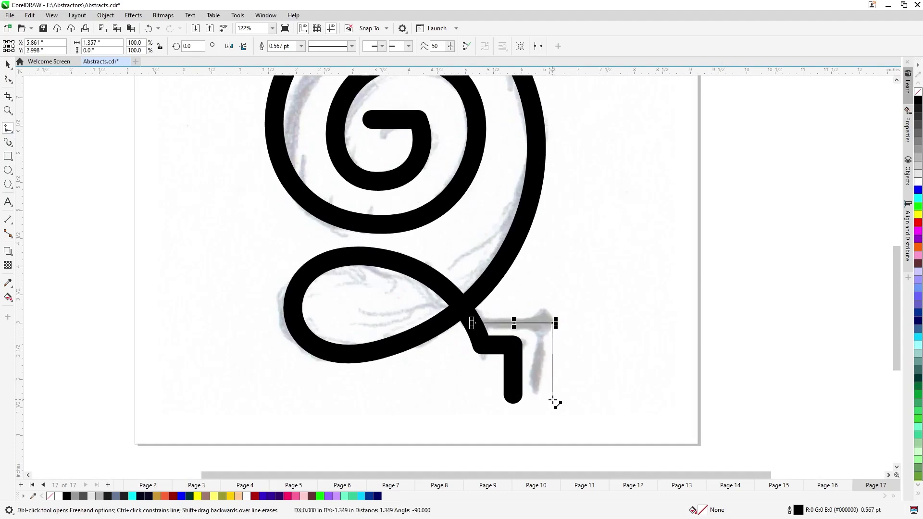
double_click(552, 400)
Copy the traced curve's outline properties onto the new L-shaped line
key(space)
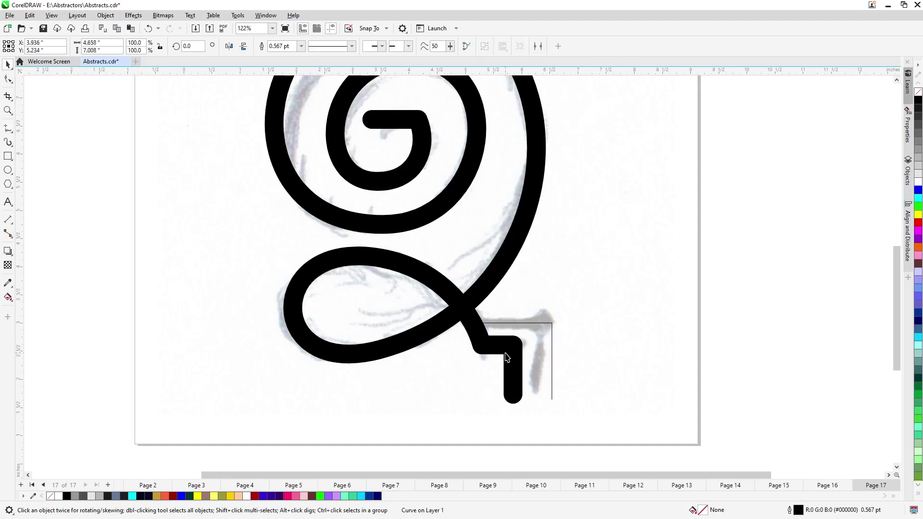
drag(506, 357, 552, 342)
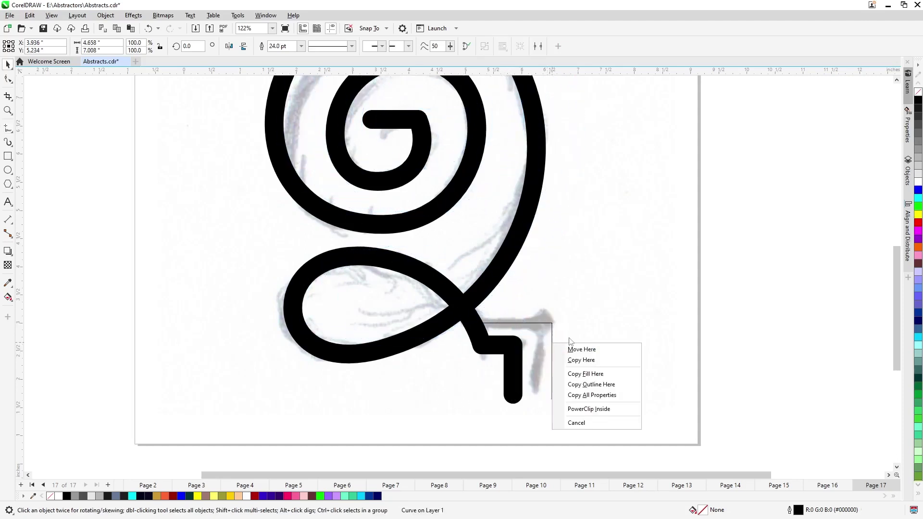
click(595, 384)
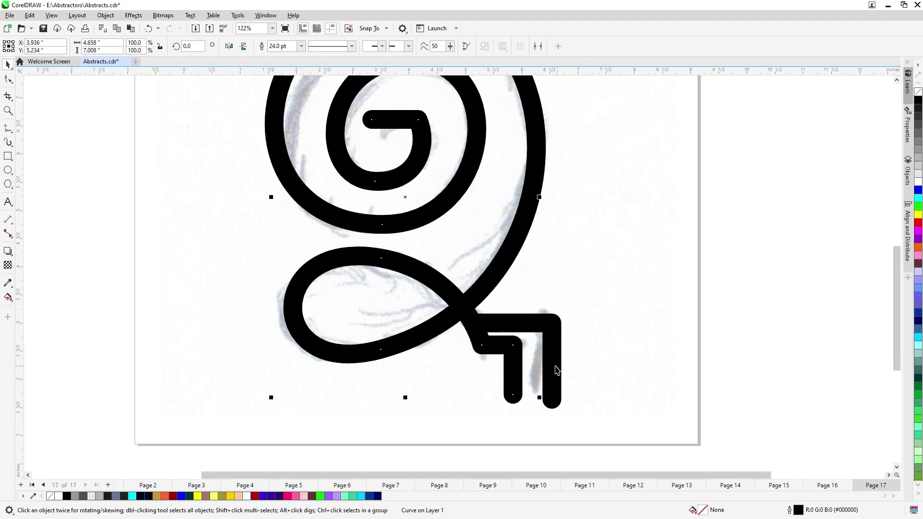
Raise the L-shaped line's bottom end node to shorten its vertical leg, making the shape about 1.26 in high
key(F10)
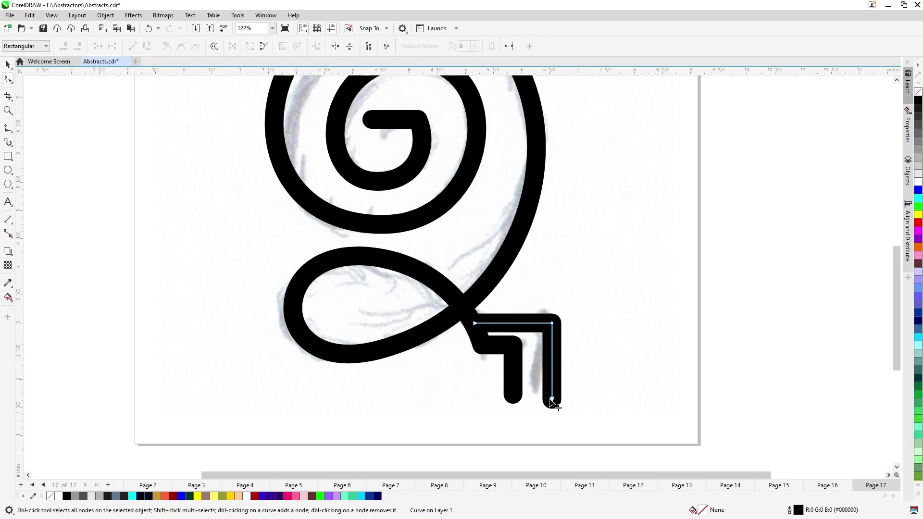
drag(551, 400, 556, 395)
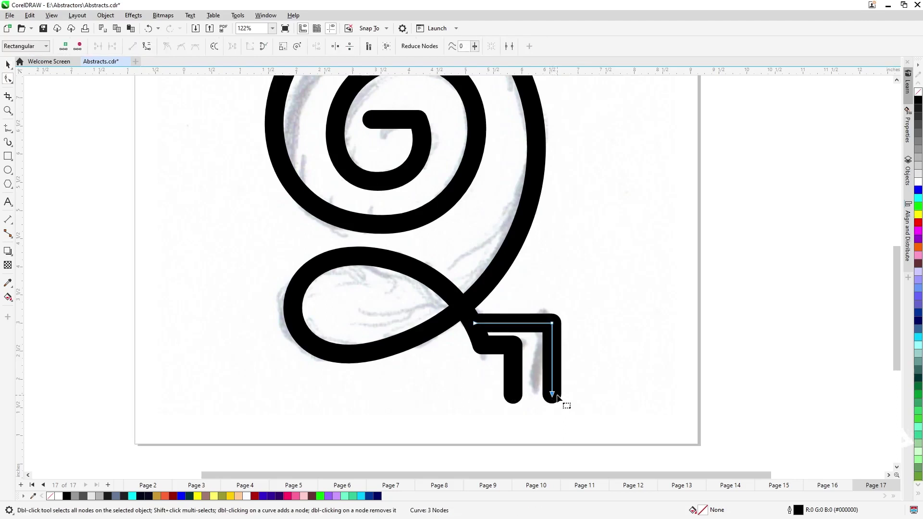
key(space)
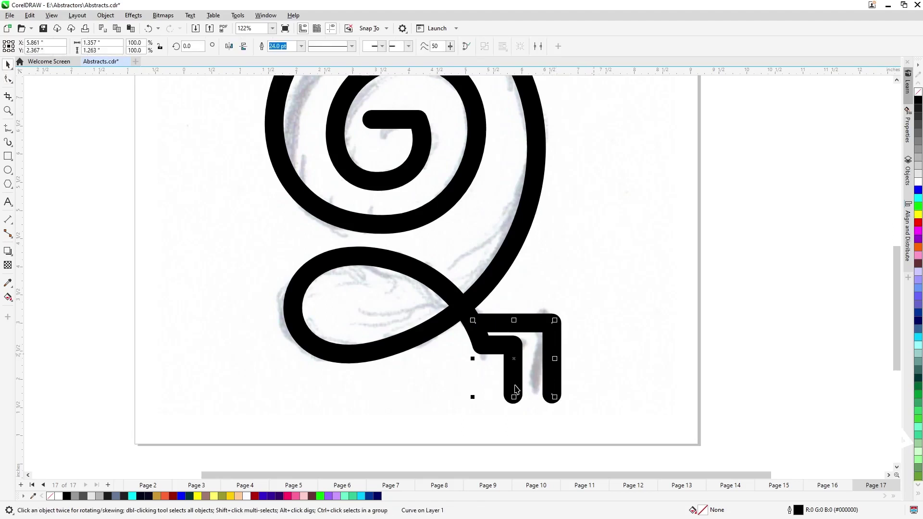
Move the three end nodes of the traced curve's stepped foot together down and slightly right, away from the L-shaped line
scroll(513, 389, up, 1)
scroll(514, 389, up, 1)
scroll(547, 337, down, 1)
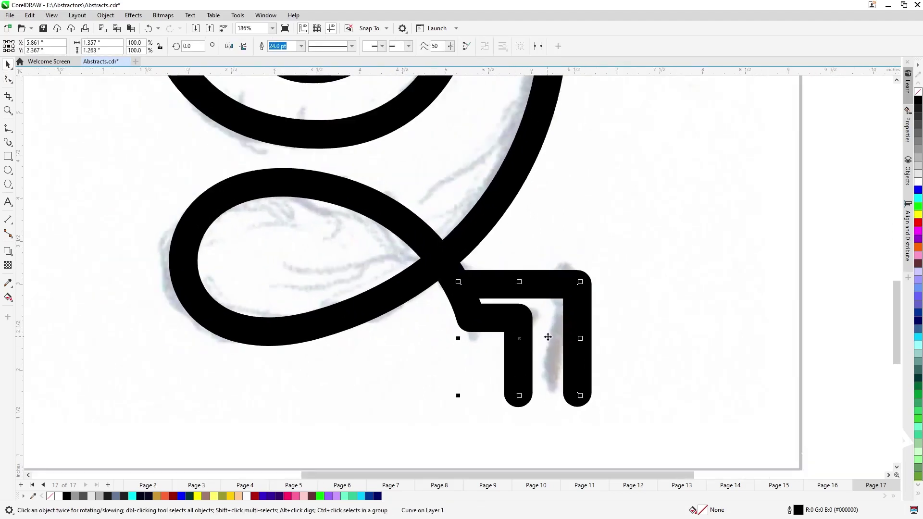
key(space)
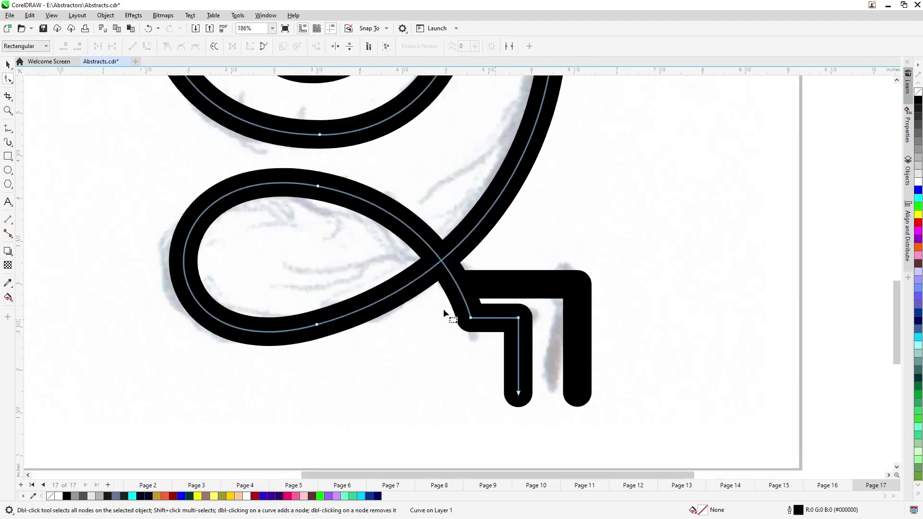
drag(443, 308, 560, 424)
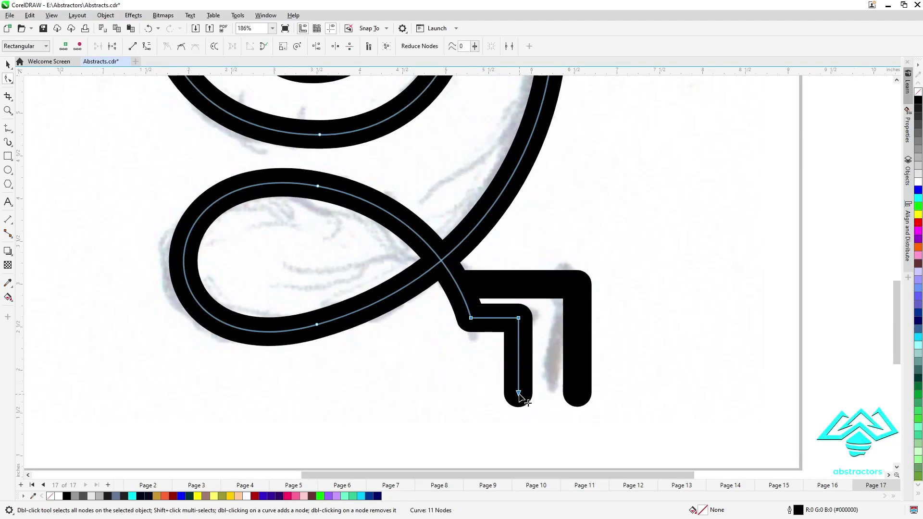
drag(519, 395, 523, 420)
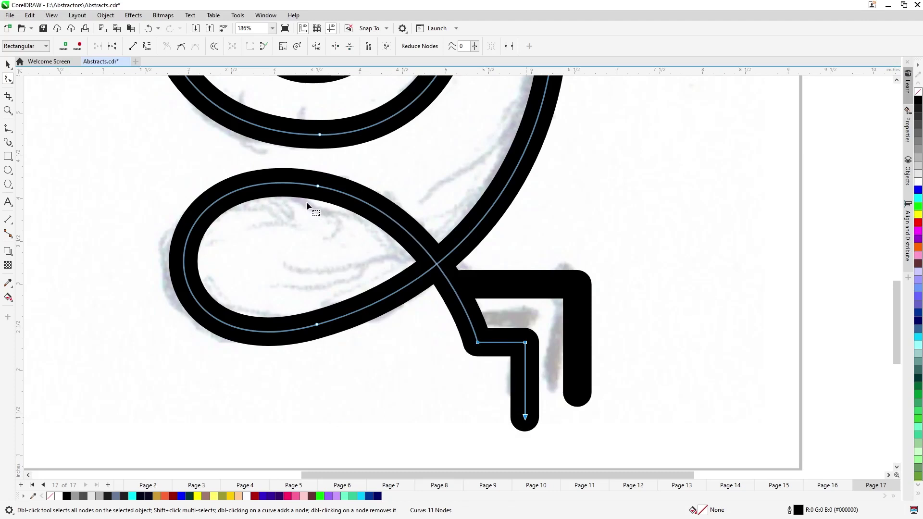
Reshape the lower loop by adjusting its top node's handle and moving that node down and slightly left
click(339, 192)
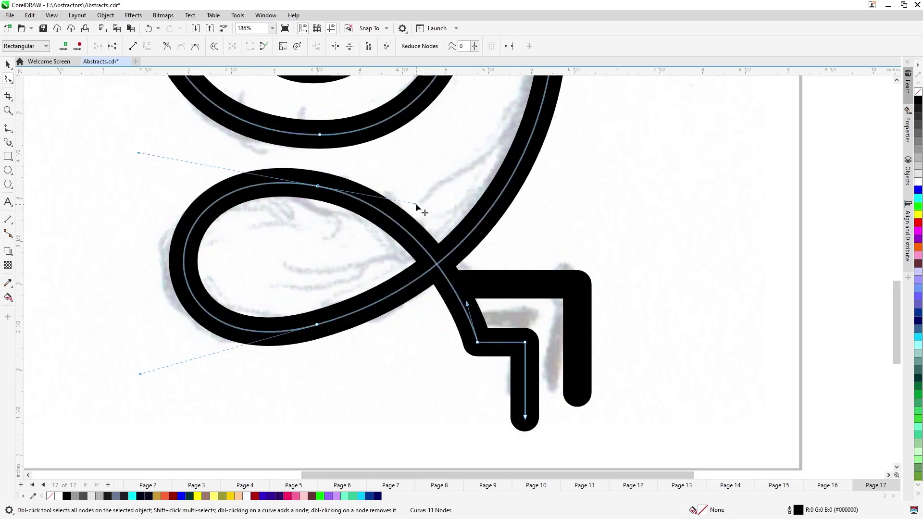
drag(415, 202, 410, 205)
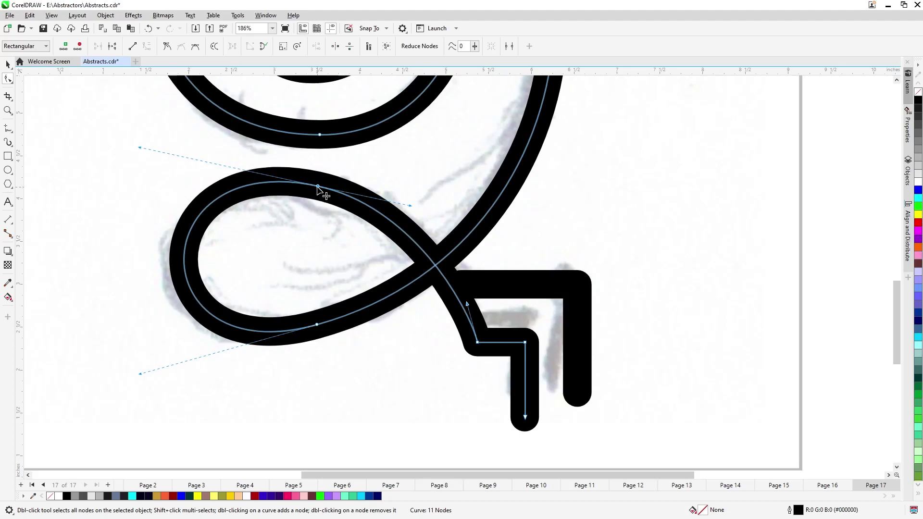
drag(317, 187, 347, 214)
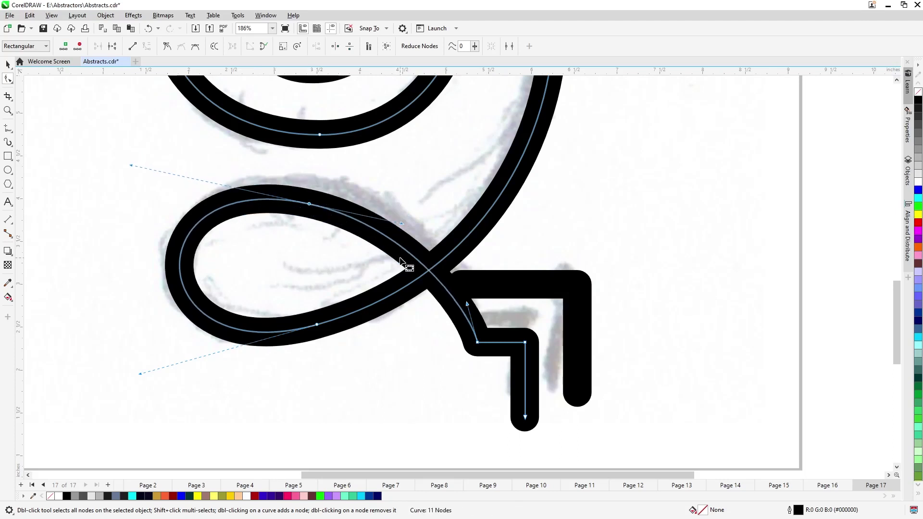
scroll(362, 359, down, 1)
Shift the L-shaped line slightly down and extend its horizontal arm about 0.10 in left into the loop's crossing
key(space)
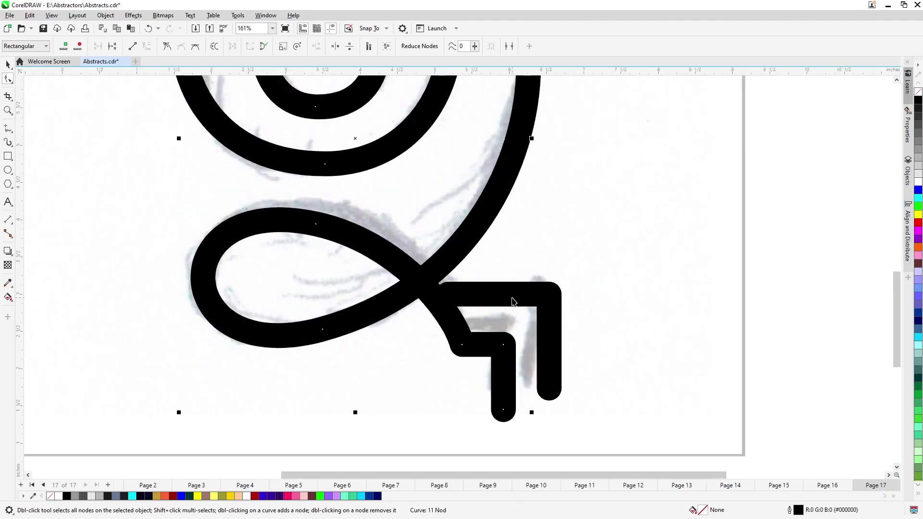
click(512, 301)
drag(515, 307, 438, 301)
key(space)
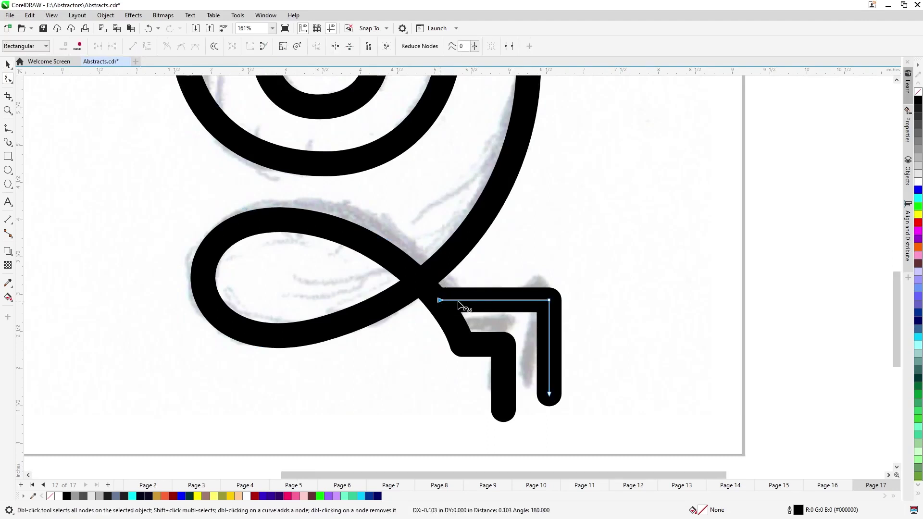
key(space)
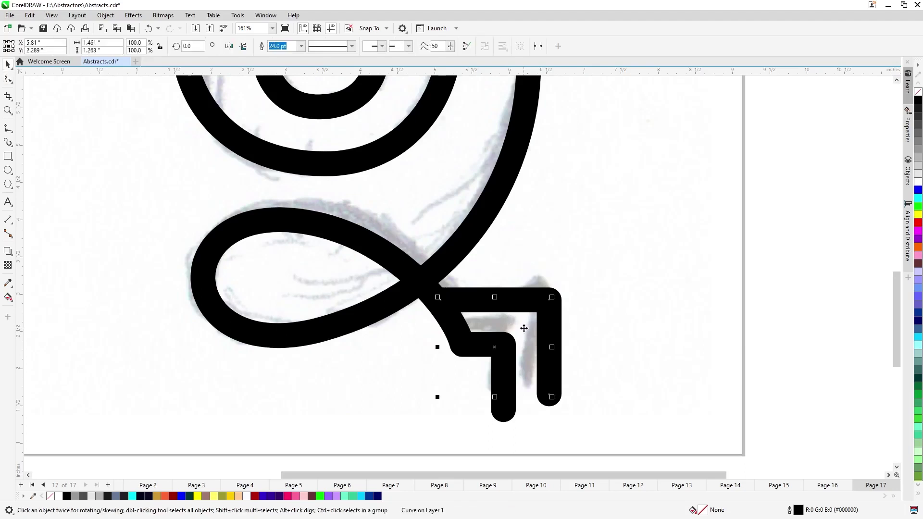
key(space)
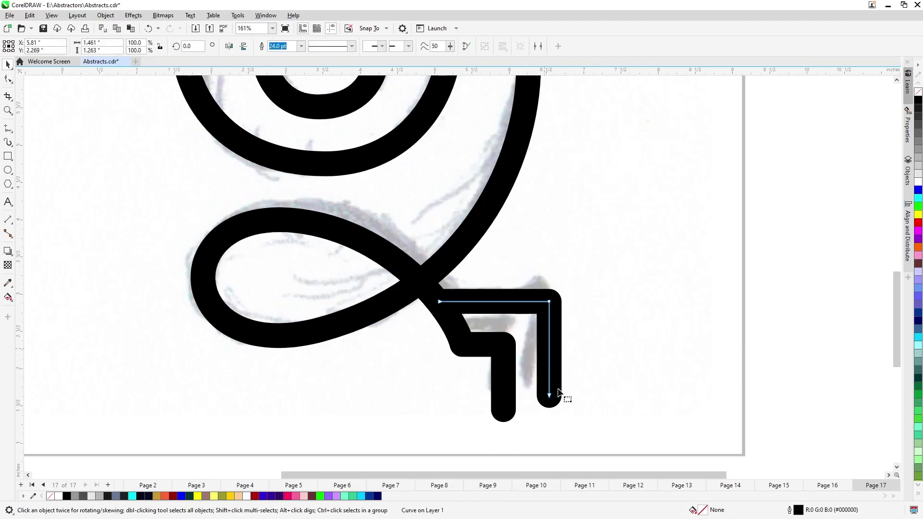
Lengthen the L-shaped line's vertical leg to end level with the inner foot, making the shape about 1.45 in high
drag(550, 412, 550, 416)
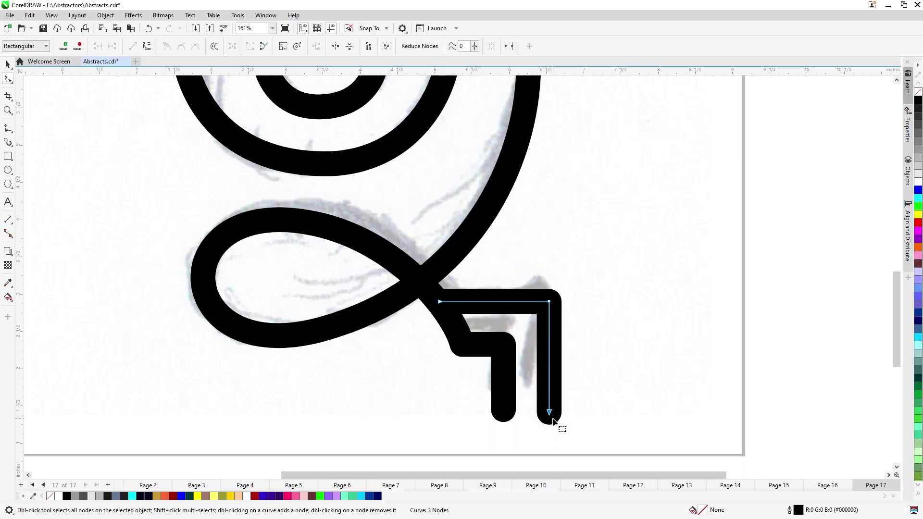
drag(549, 411, 551, 413)
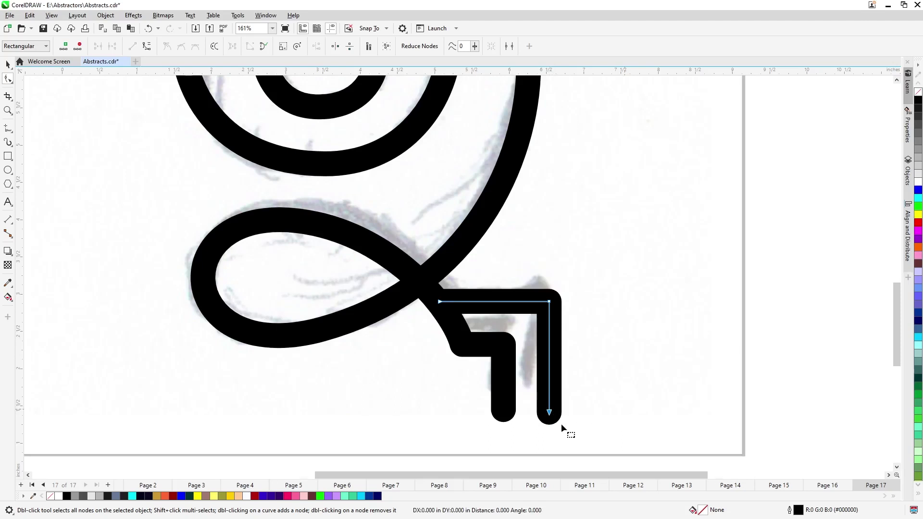
scroll(561, 423, up, 3)
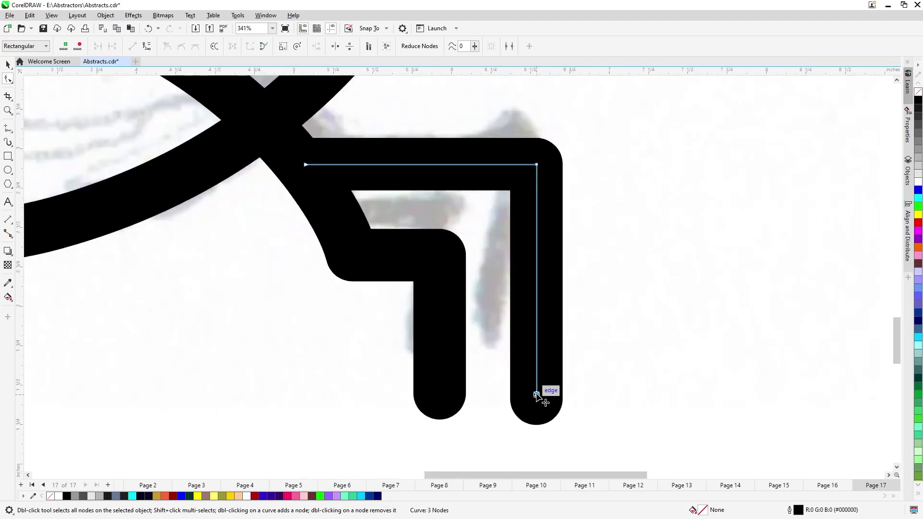
drag(538, 397, 573, 394)
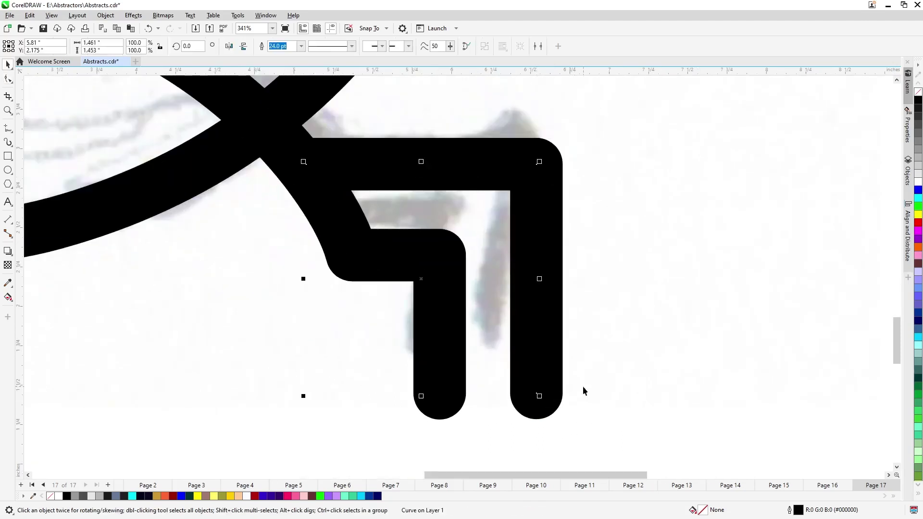
Move the L-shaped line's vertical leg right, away from the inner foot, making the shape about 1.79 in wide
key(space)
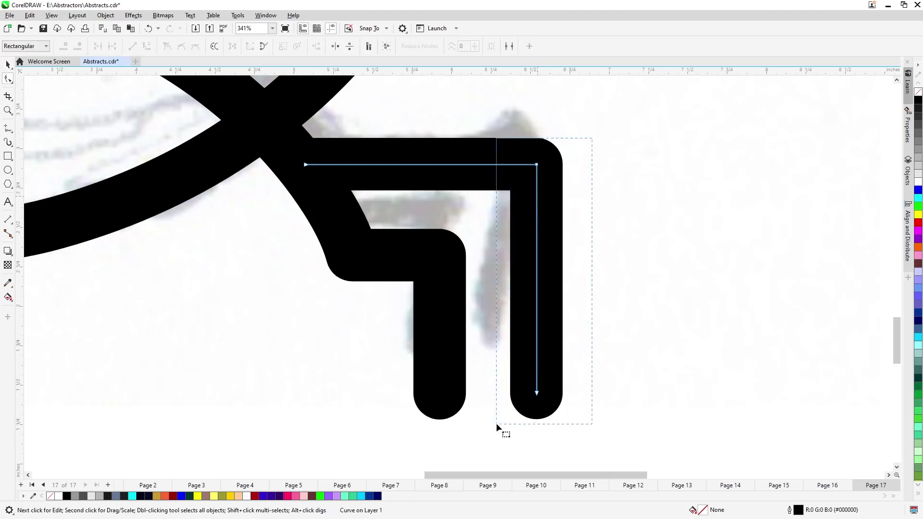
key(space)
drag(539, 397, 587, 399)
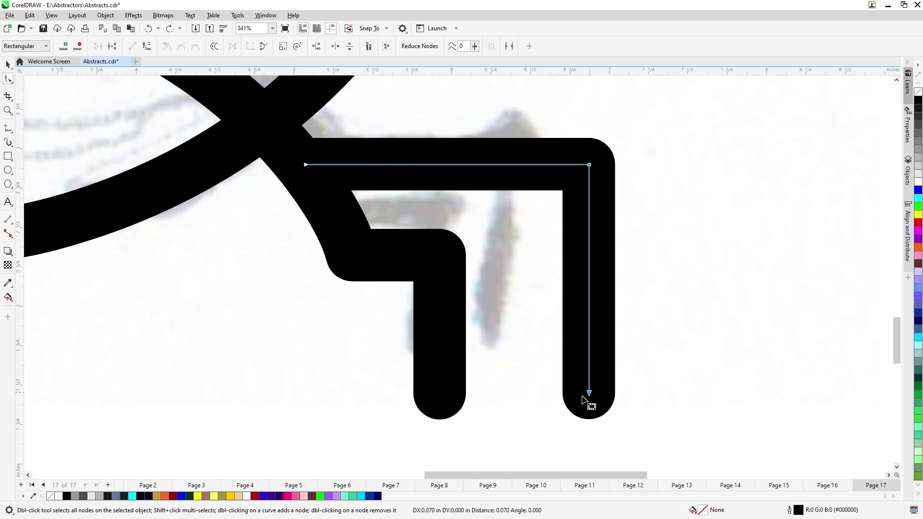
key(ctrl+a)
scroll(429, 391, down, 1)
scroll(430, 390, down, 1)
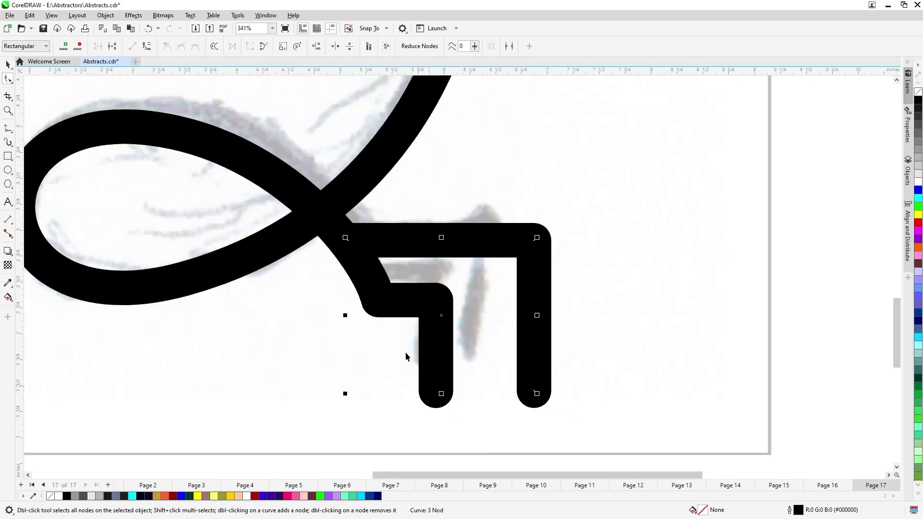
key(space)
Draw a horizontal line about 0.73 in long beside the L-shaped line's arm and copy that line's 24 pt outline onto it
click(7, 128)
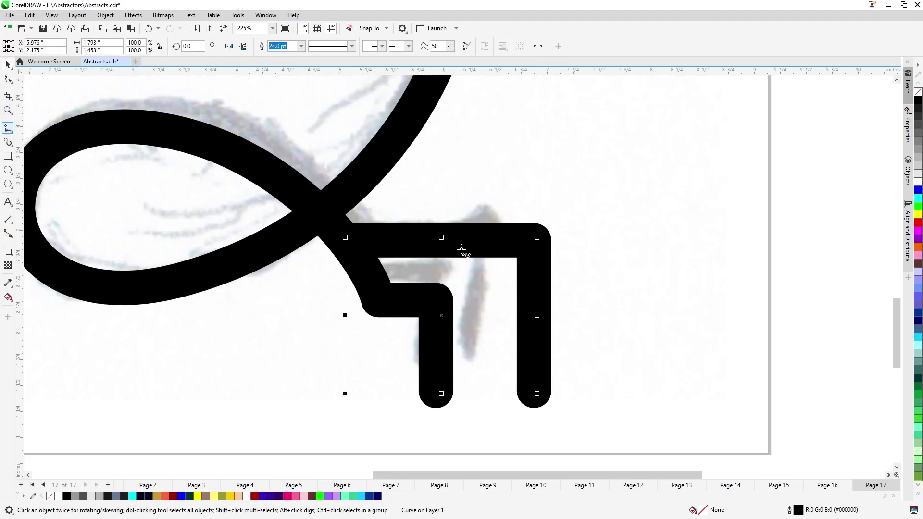
click(459, 240)
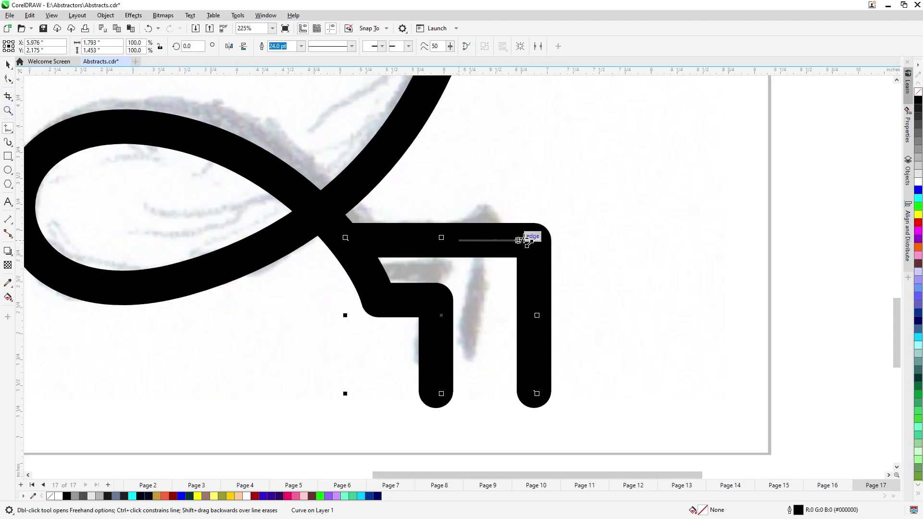
click(535, 240)
key(space)
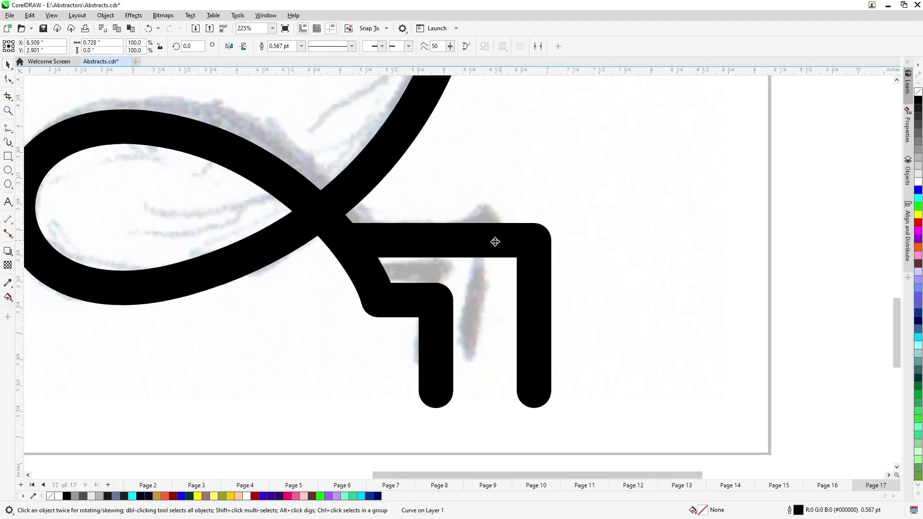
mouse_move(496, 243)
mouse_down()
mouse_move(617, 249)
mouse_move(605, 243)
mouse_up()
drag(548, 284, 600, 241)
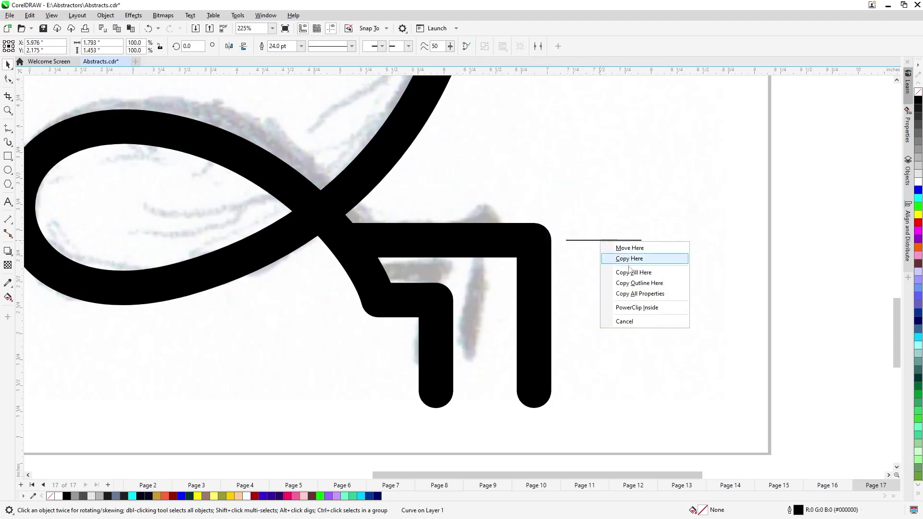
click(635, 280)
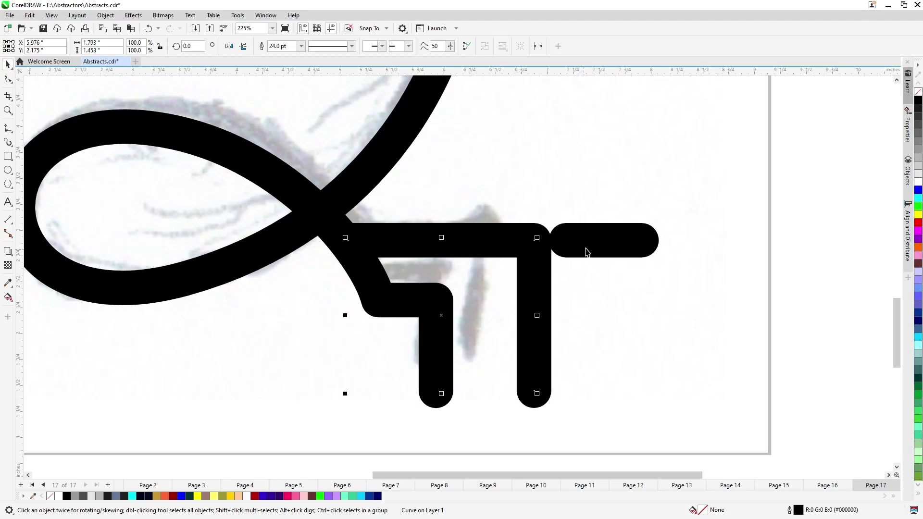
Shift the short horizontal bar slightly right, clear of the L-shaped line, and shorten it to about 0.46 in
click(587, 250)
drag(586, 244, 606, 245)
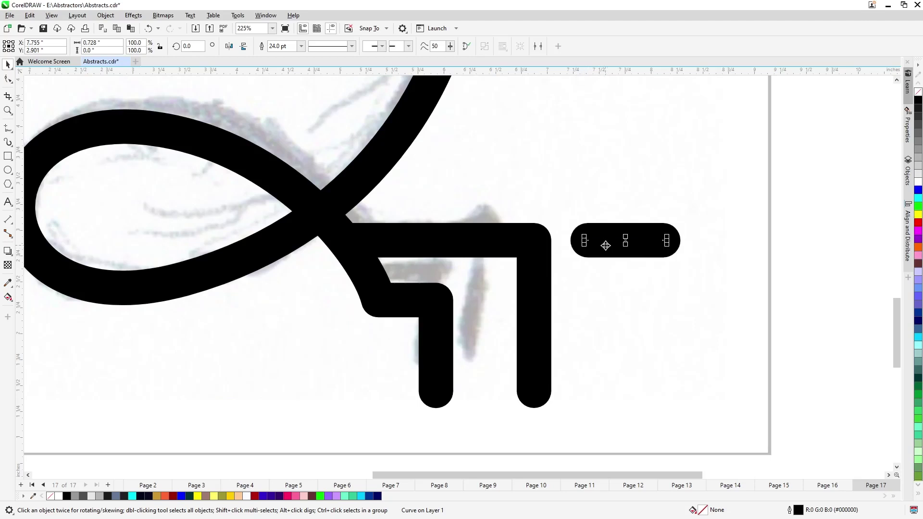
drag(667, 242, 638, 240)
scroll(515, 254, down, 3)
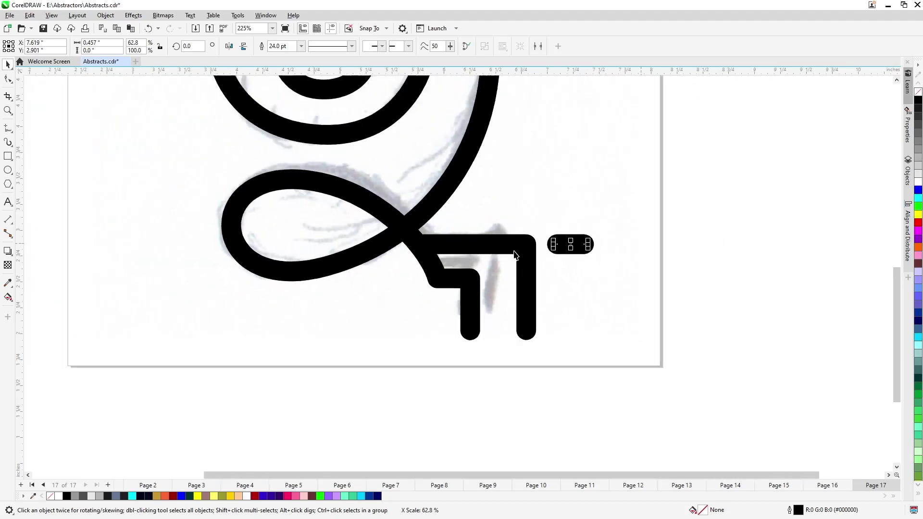
click(553, 269)
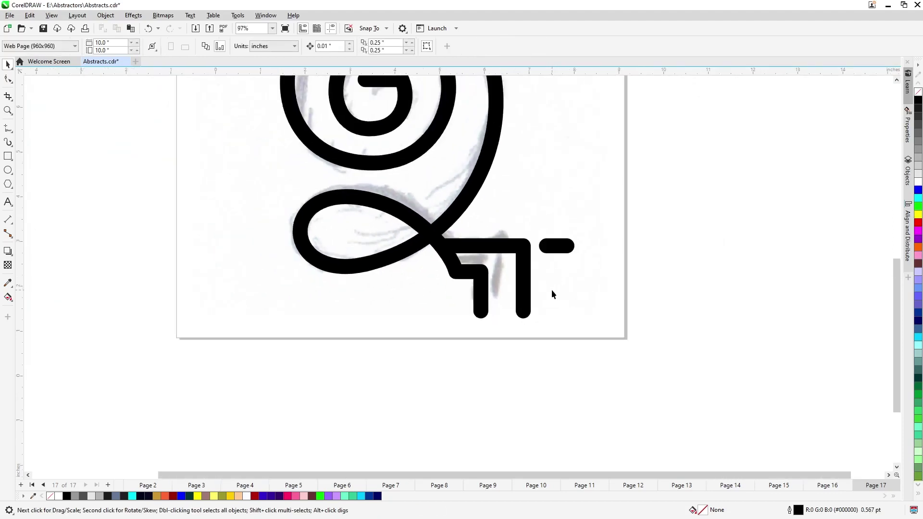
Save the document, then unlock the sketch bitmap behind the curves and delete it
scroll(500, 351, down, 2)
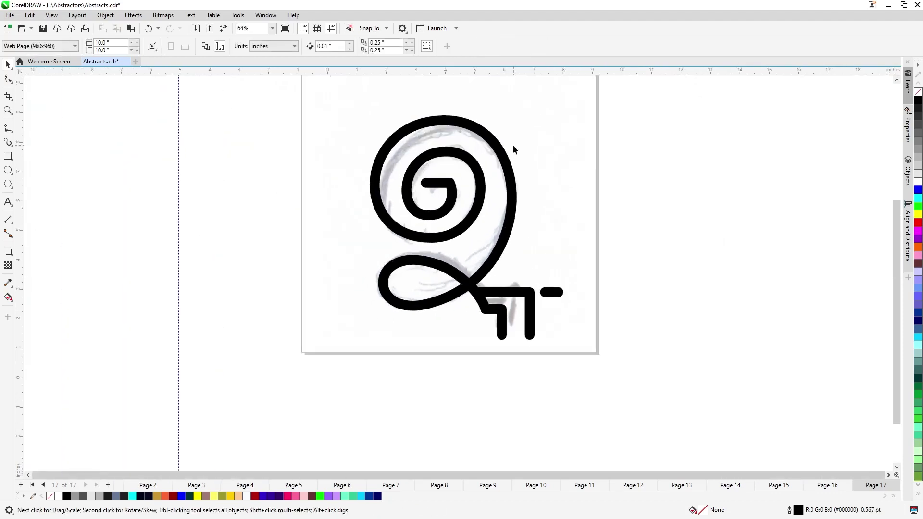
scroll(498, 166, up, 2)
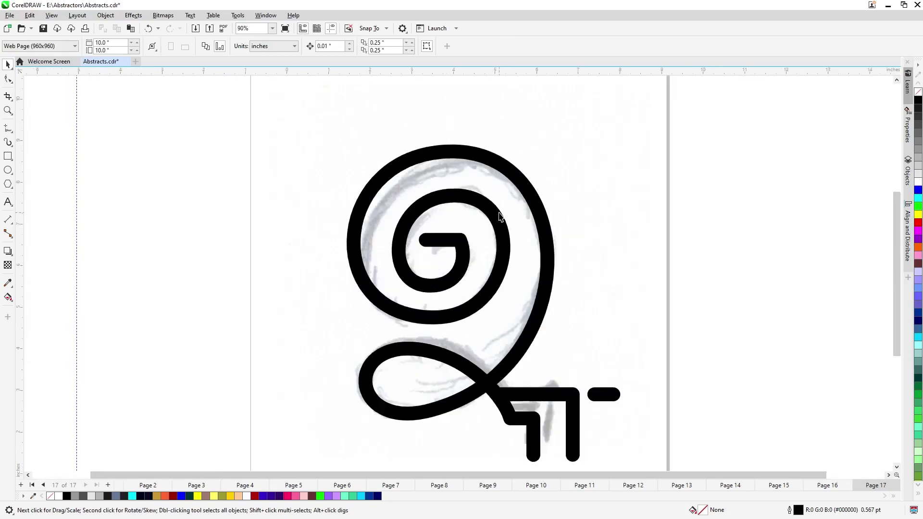
key(ctrl+s)
right_click(326, 283)
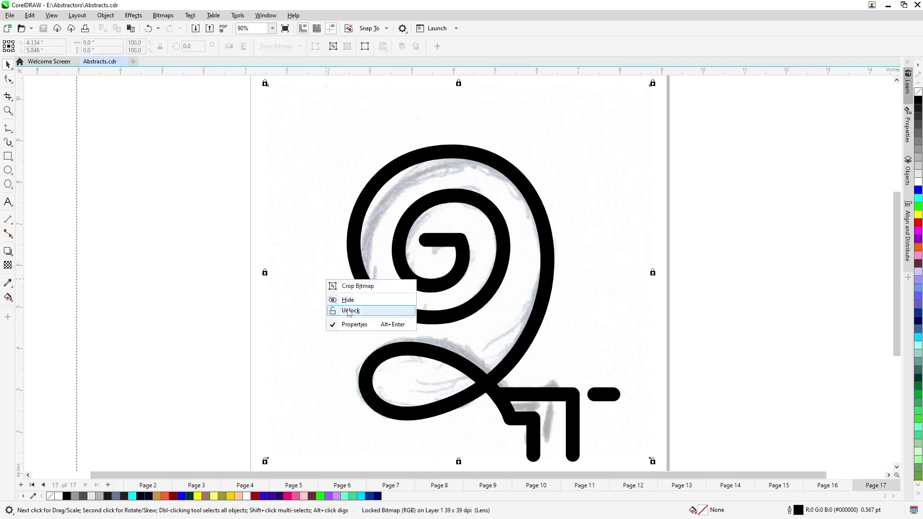
click(348, 311)
key(Delete)
key(shift+F4)
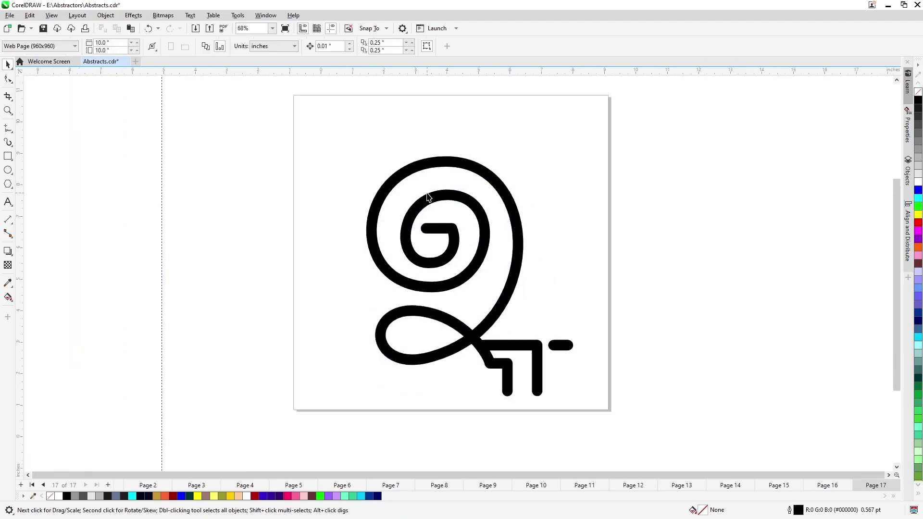
Centre the three curves on the page as a group and place a duplicate of the group left of the page
drag(592, 424, 601, 428)
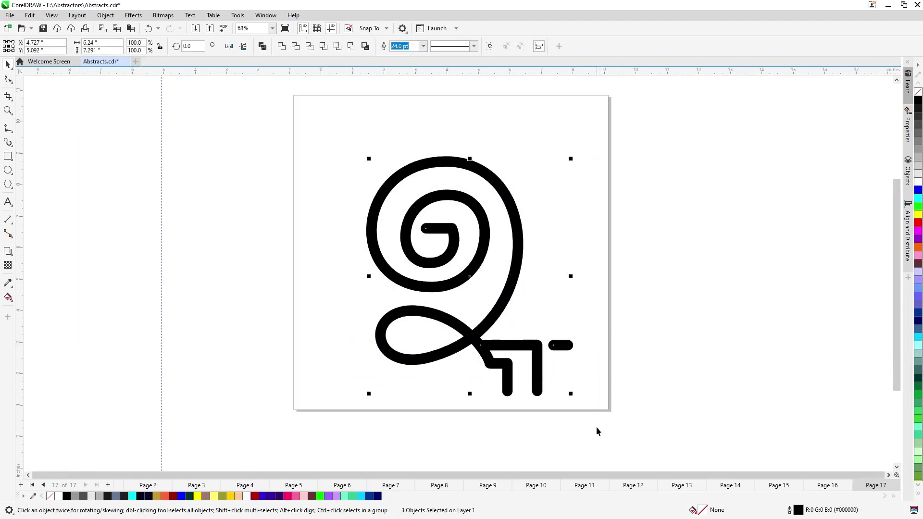
key(p)
key(ctrl+g)
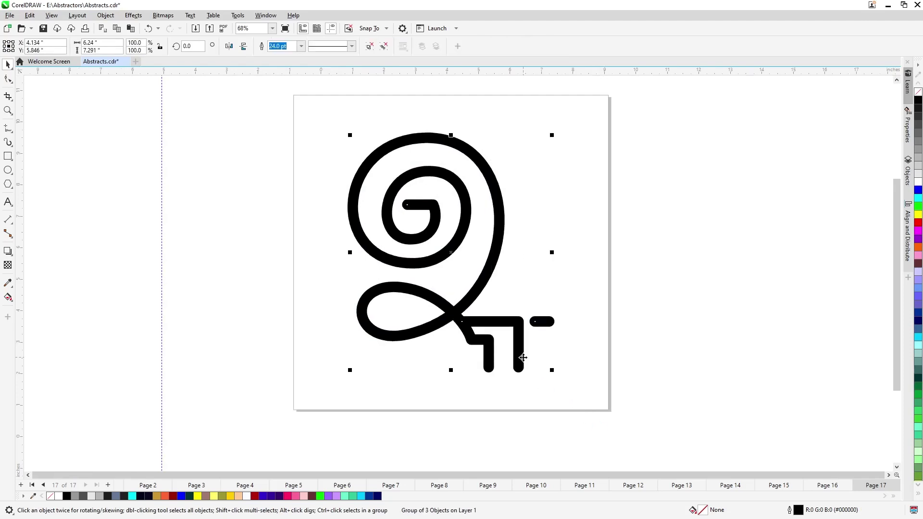
drag(523, 357, 203, 339)
right_click(203, 339)
Convert the centred figure's outlines to filled objects and bring up their nodes for shaping around the feet
click(440, 327)
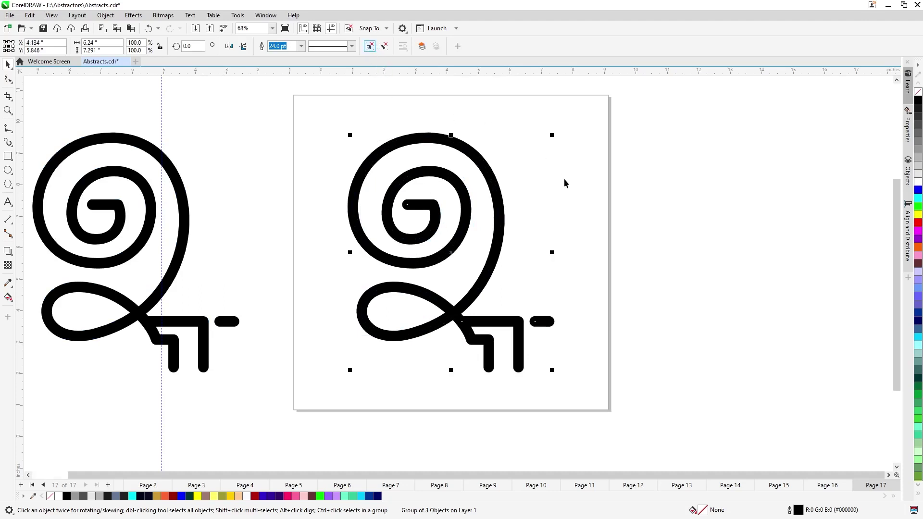
key(ctrl+shift+q)
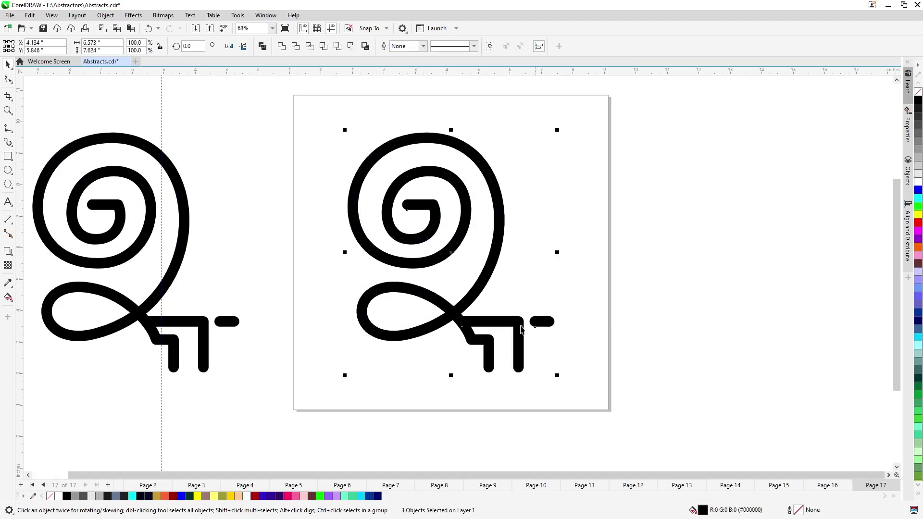
scroll(487, 355, up, 1)
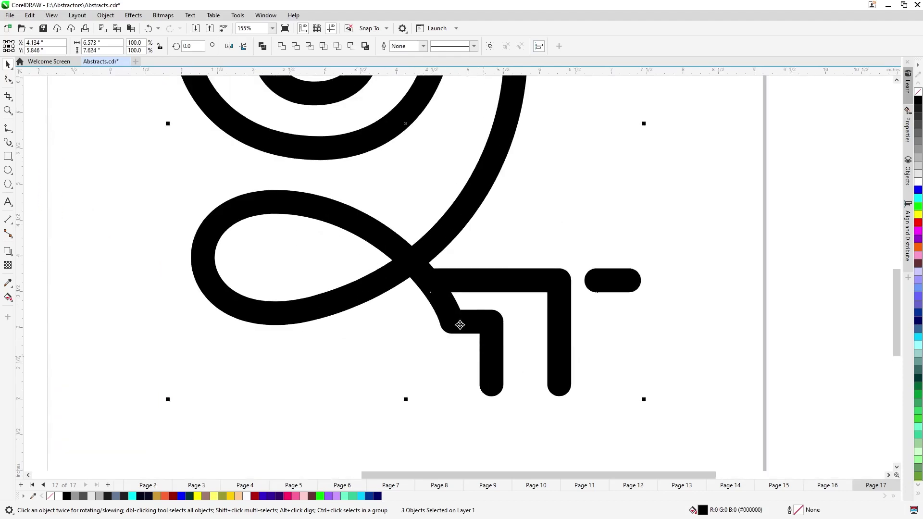
scroll(460, 324, up, 1)
key(F10)
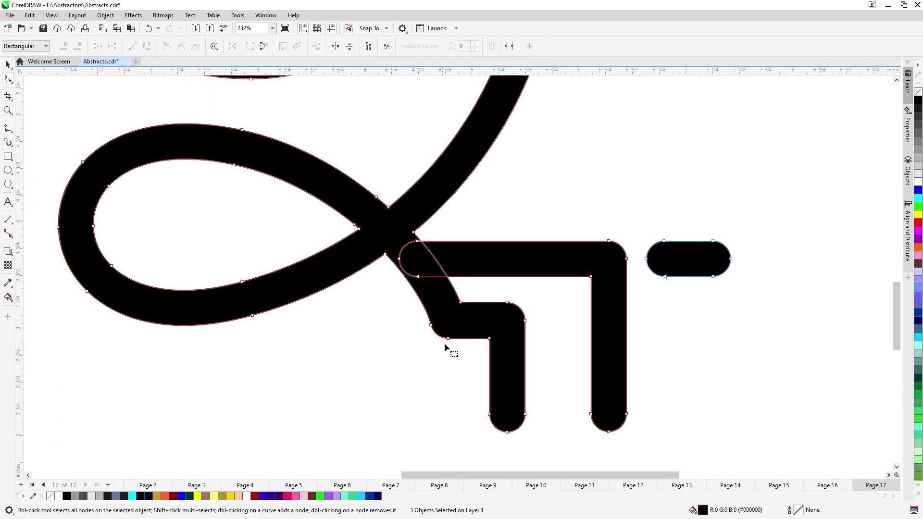
Try to reshape the inner foot's rounded outer corner by moving its node, straightening the corner segment and deleting nodes
drag(445, 339, 435, 332)
scroll(438, 338, up, 4)
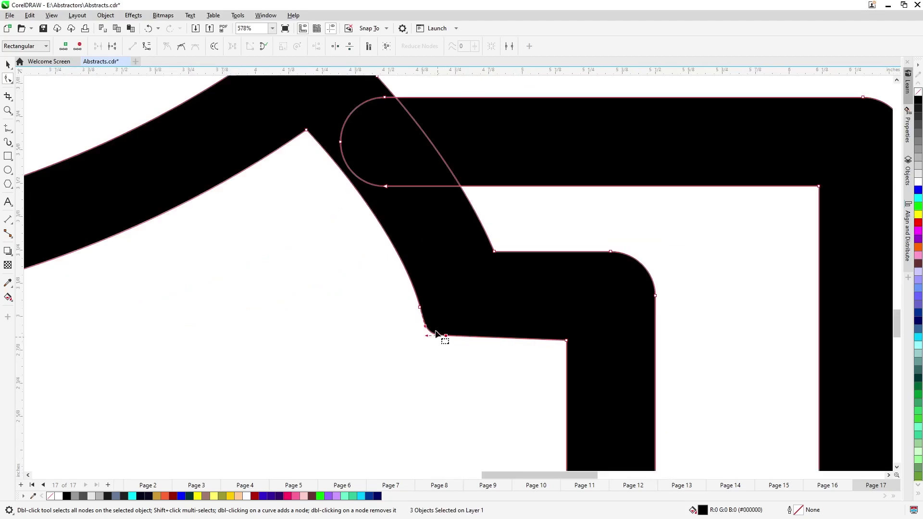
right_click(431, 332)
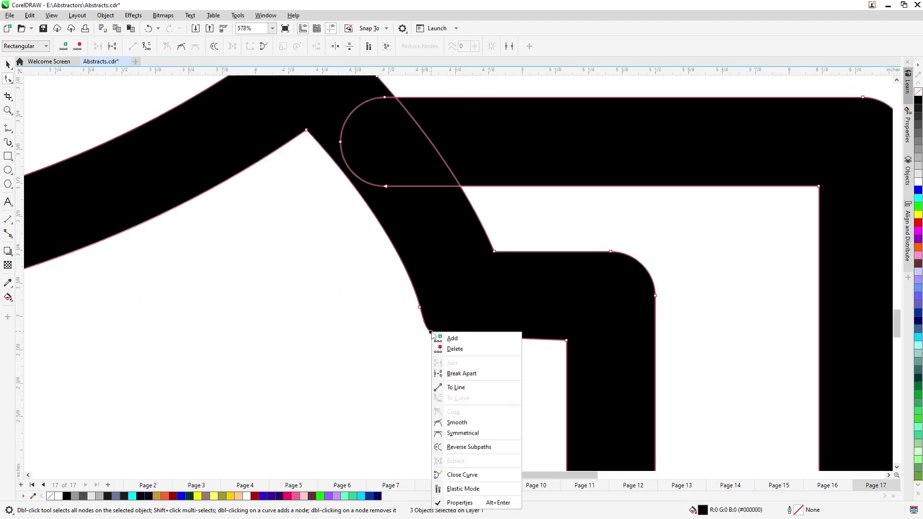
click(453, 387)
key(Delete)
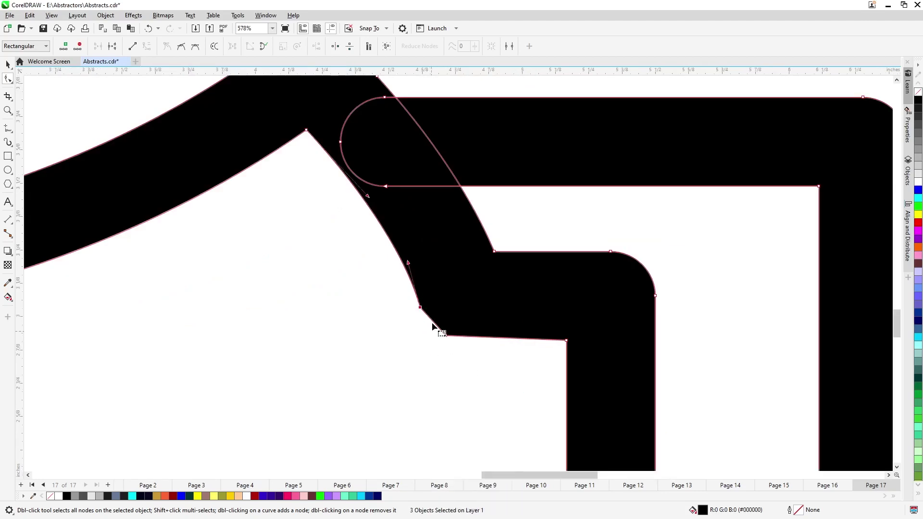
click(421, 311)
key(Delete)
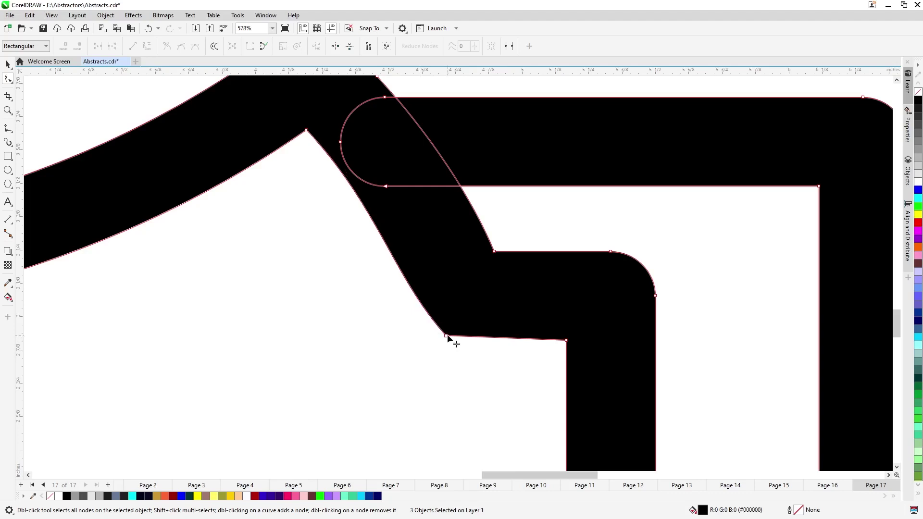
key(ctrl+z)
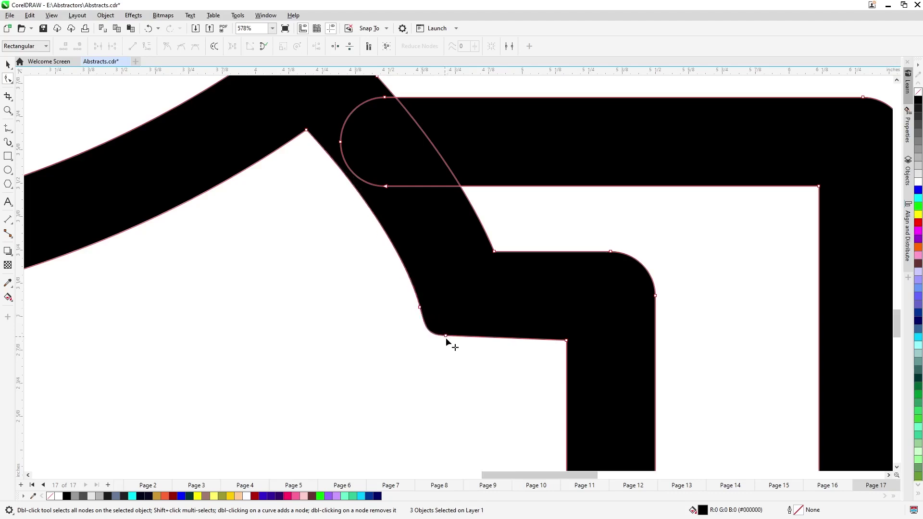
drag(445, 338, 453, 341)
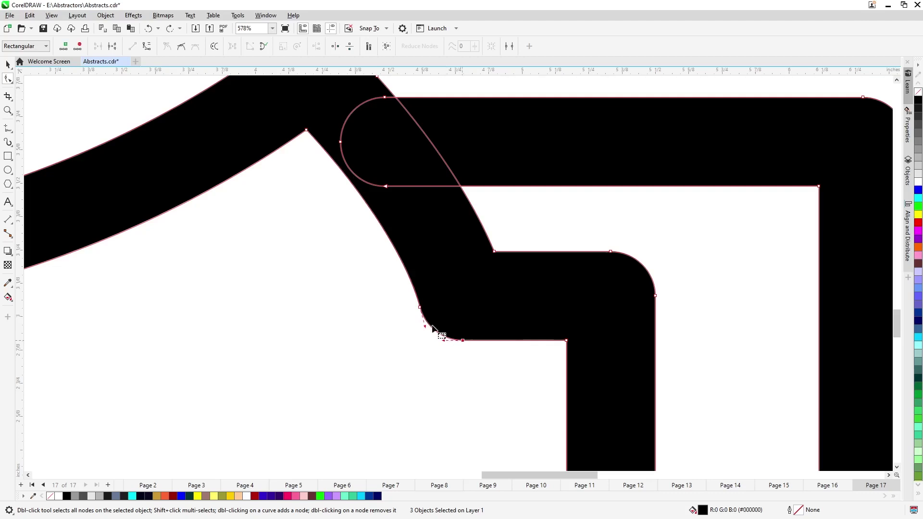
Square off the rounded corner where the inner foot's step begins by deleting its upper node and moving the remaining node to a sharp corner
click(420, 307)
key(Delete)
drag(463, 341, 418, 304)
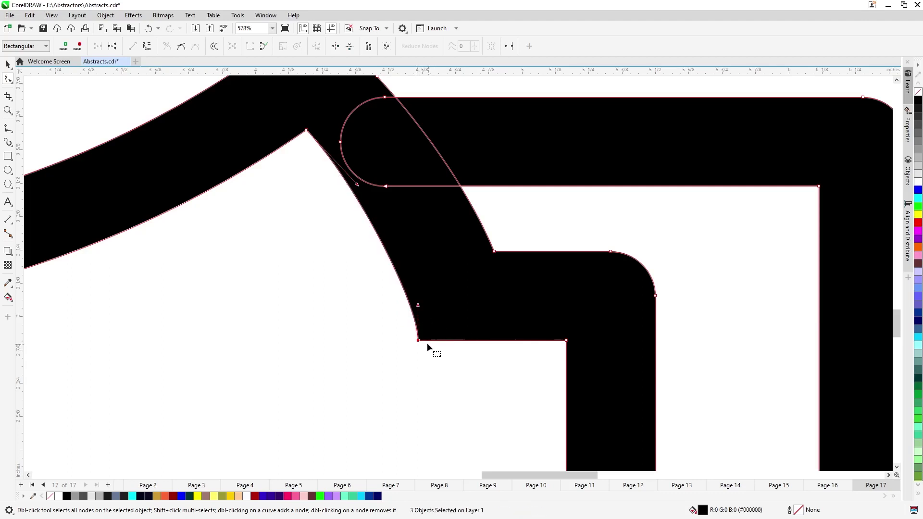
drag(418, 340, 428, 340)
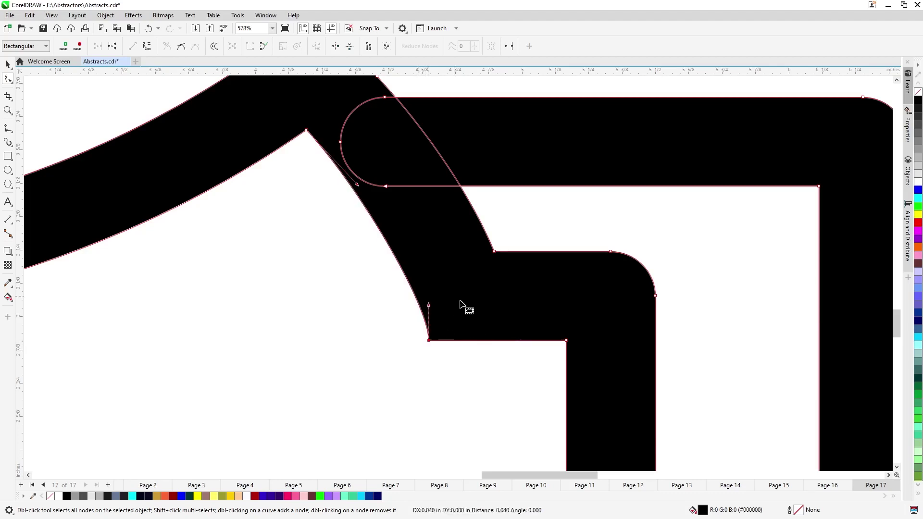
scroll(449, 369, down, 4)
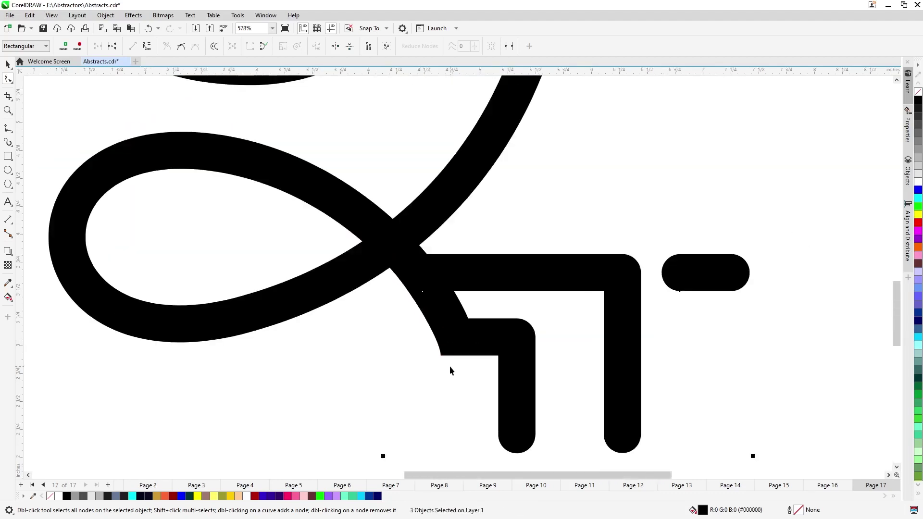
scroll(451, 370, down, 5)
key(space)
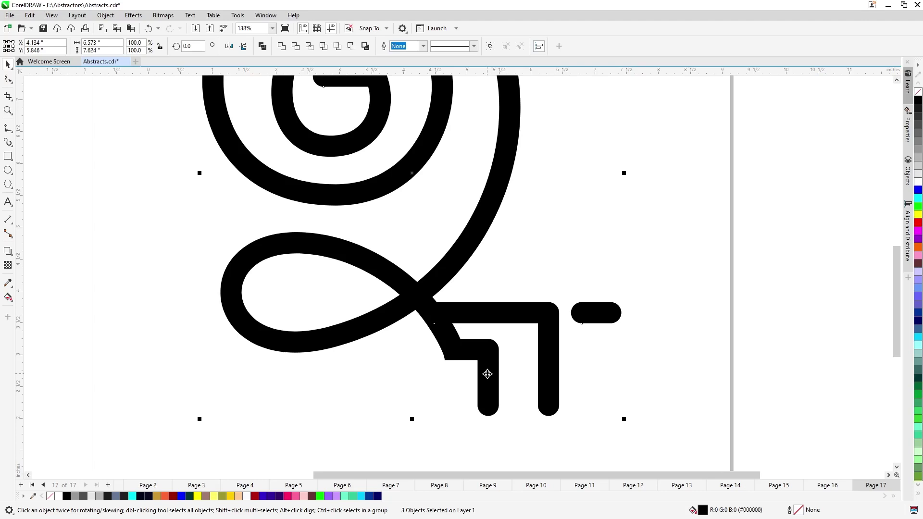
Round the inner foot's concave corner by shifting its corner node 0.105 in. along the step edge and curving the diagonal segment smoothly
scroll(487, 374, up, 4)
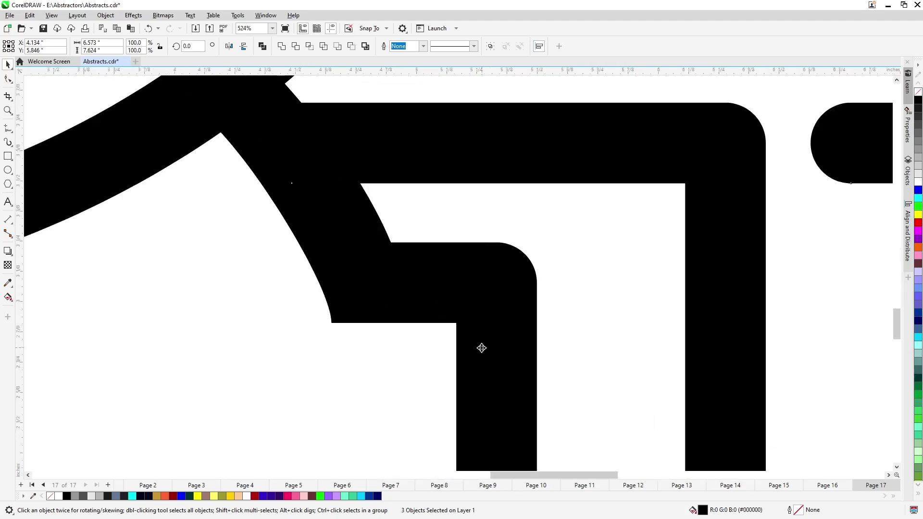
key(space)
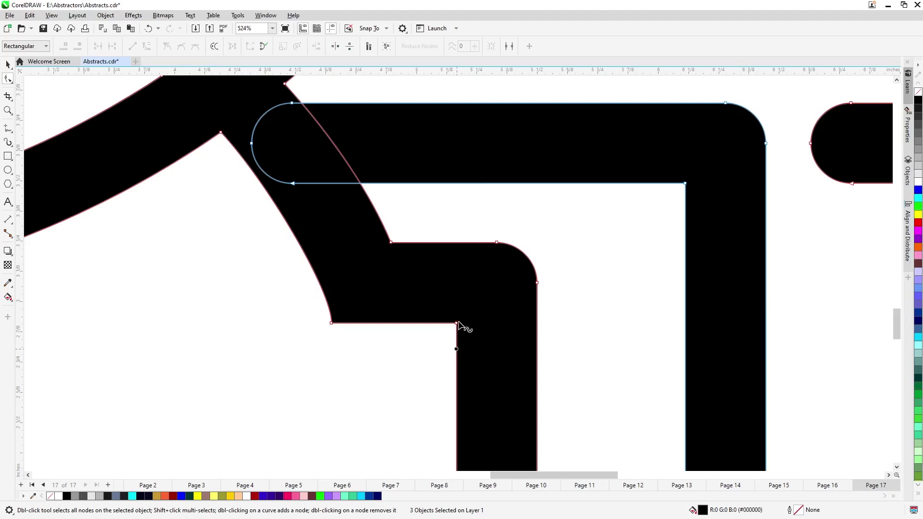
drag(456, 323, 430, 324)
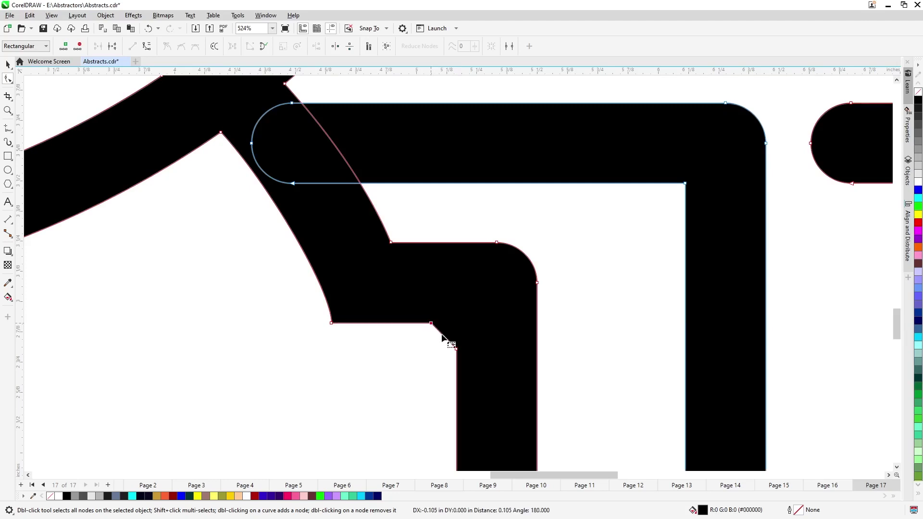
right_click(442, 335)
click(438, 353)
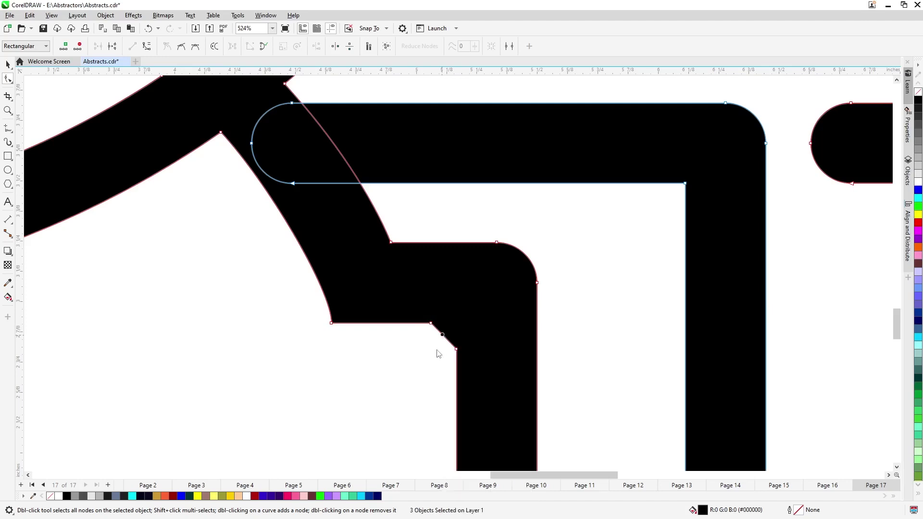
drag(421, 315, 476, 362)
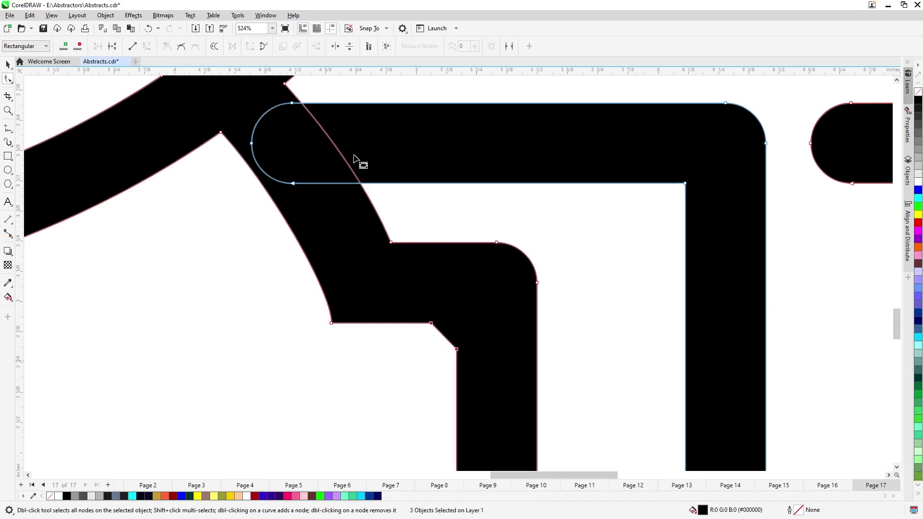
click(185, 48)
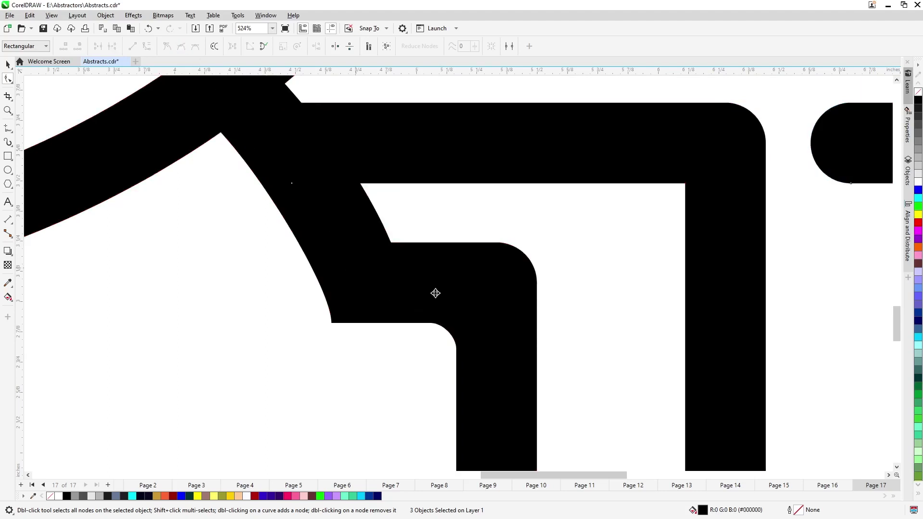
Refine the rounded concave corner of the inner foot by lengthening its curve handles and nudging its end node along the edge
scroll(435, 294, down, 2)
scroll(464, 315, down, 3)
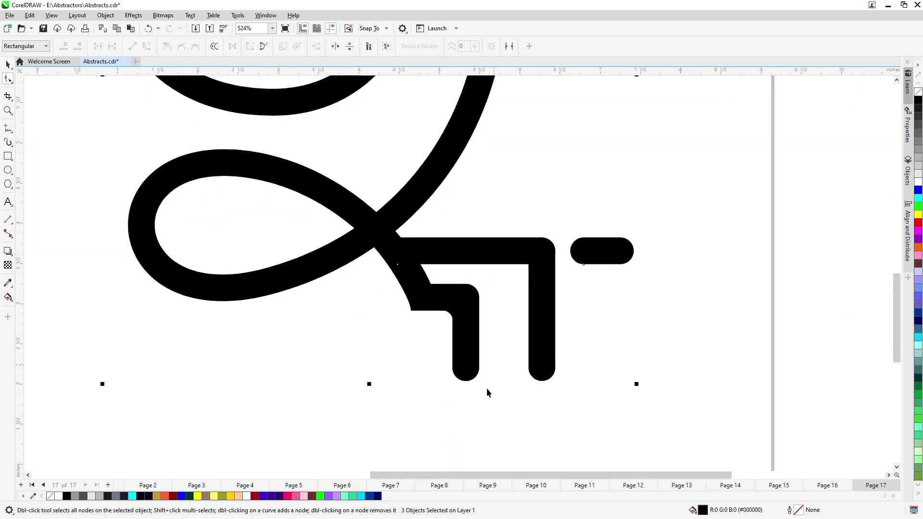
scroll(441, 315, up, 4)
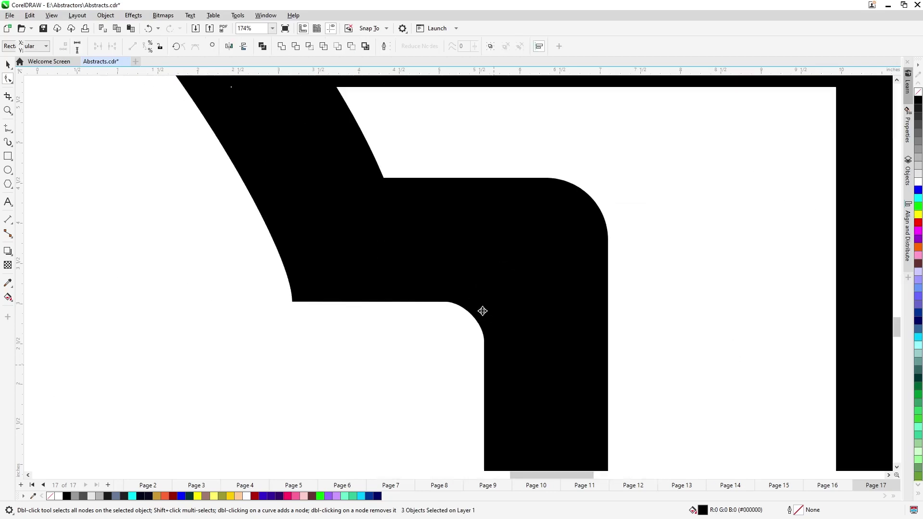
key(space)
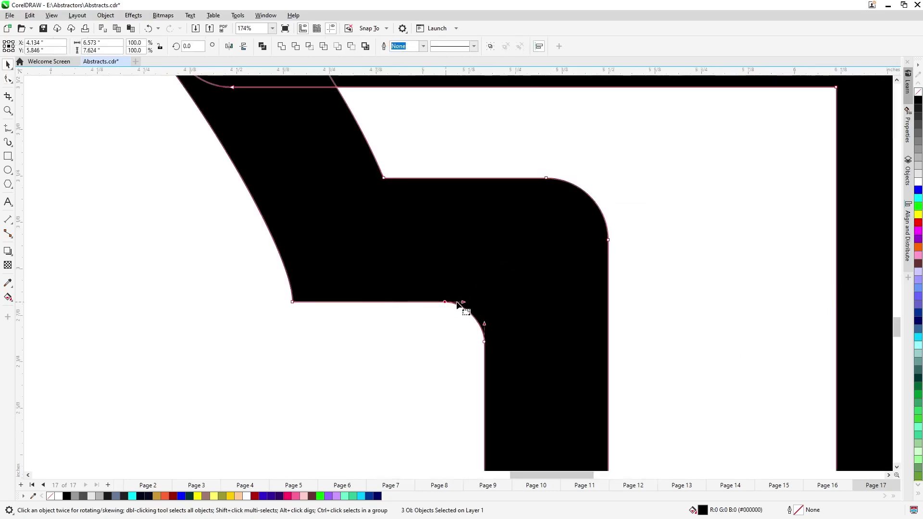
key(space)
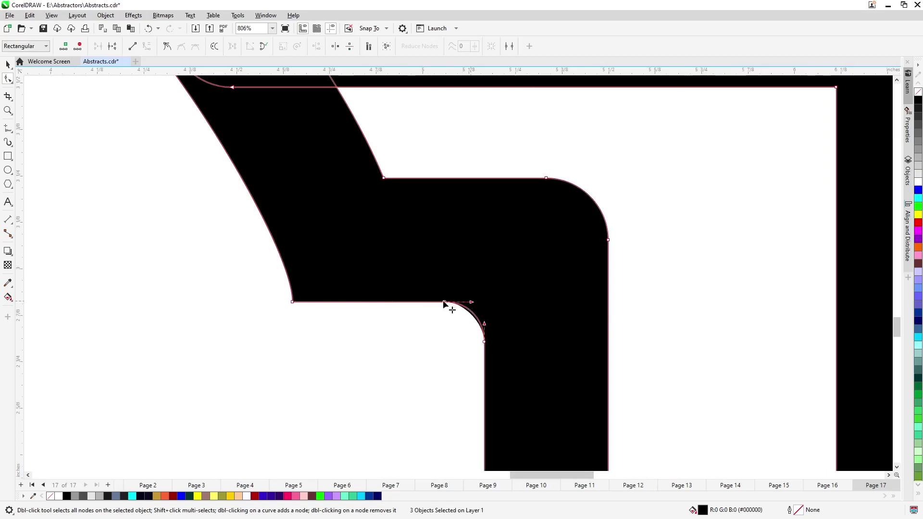
click(444, 302)
drag(443, 302, 483, 320)
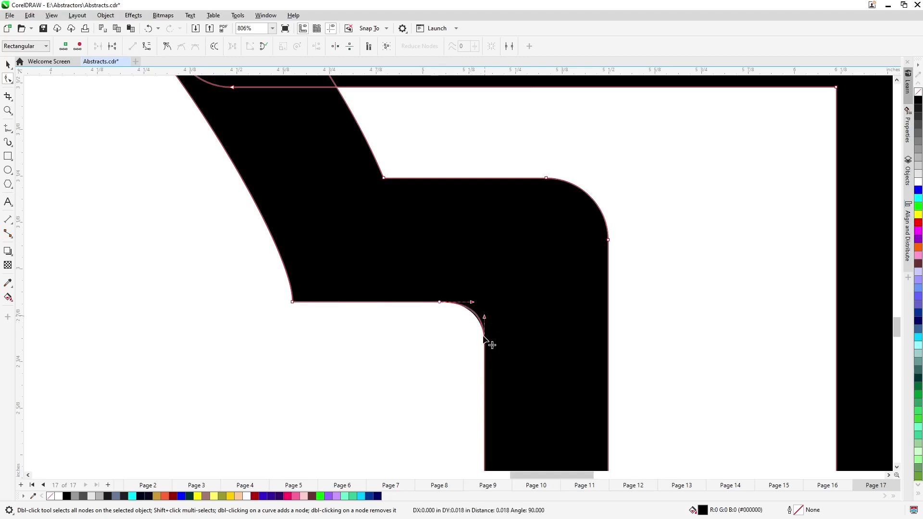
click(485, 341)
key(Escape)
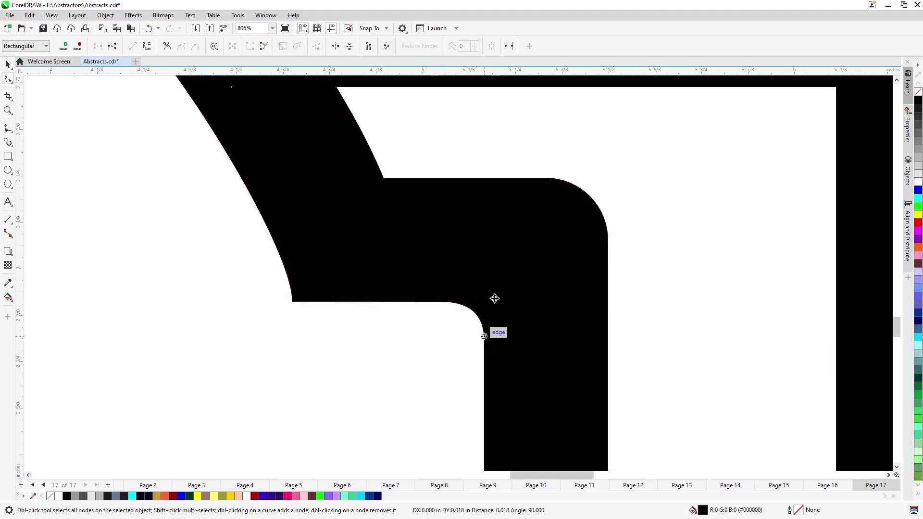
scroll(494, 299, down, 3)
key(space)
scroll(463, 354, down, 2)
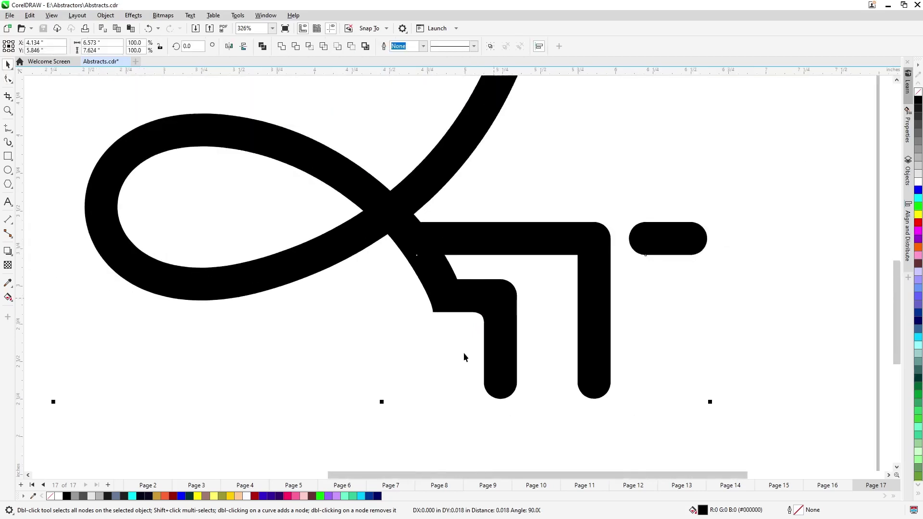
scroll(464, 353, down, 6)
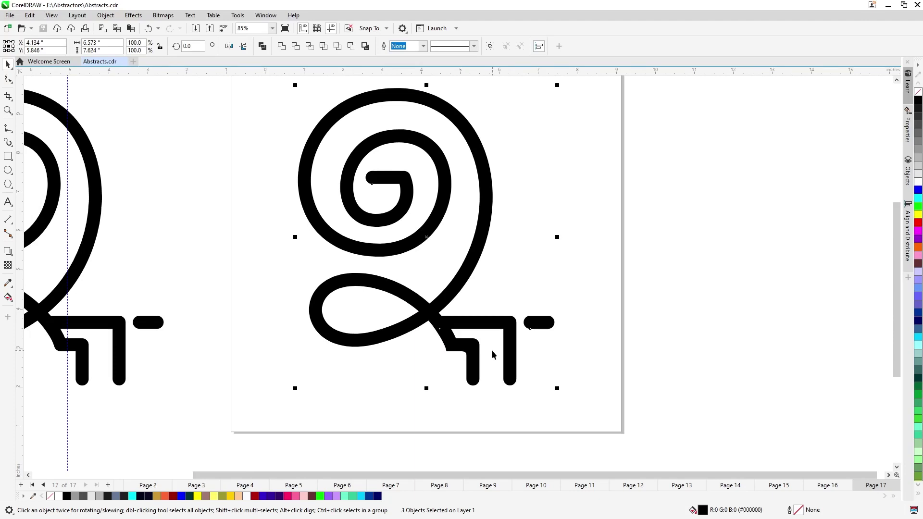
scroll(459, 380, down, 1)
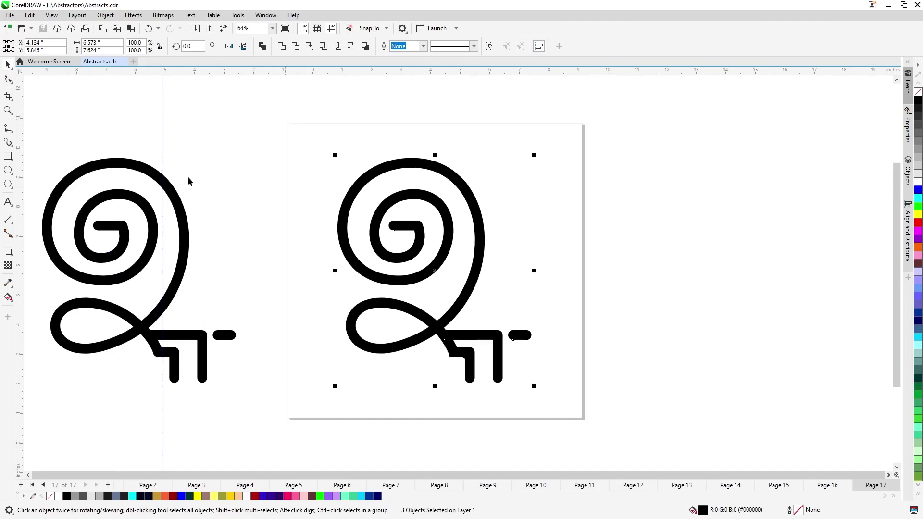
Add a page-sized rectangle around the centred figure and select it together with the figure's three shapes
double_click(9, 157)
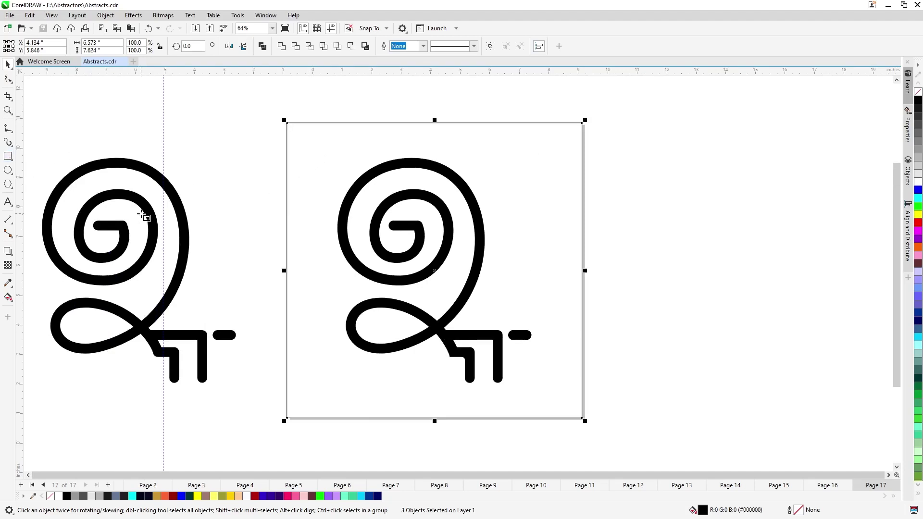
key(Escape)
drag(604, 393, 635, 440)
Try to scale the framed figure to 5 by 5 inches in the page's upper corner and place a duplicate beside it
drag(283, 421, 469, 234)
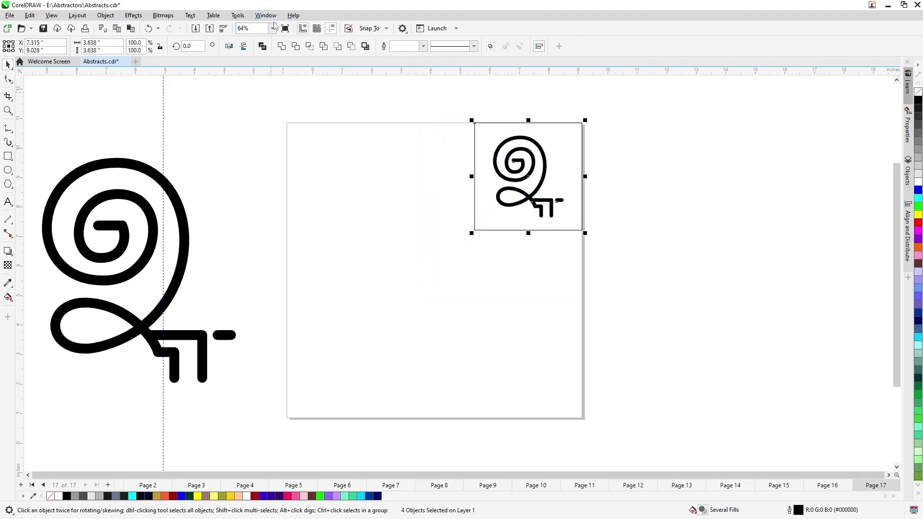
click(366, 28)
click(380, 29)
drag(470, 233, 431, 273)
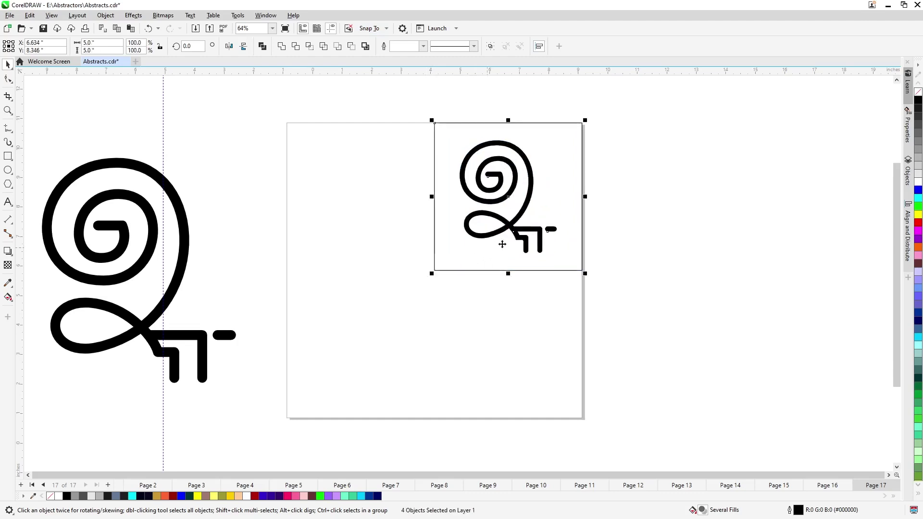
drag(576, 212, 435, 220)
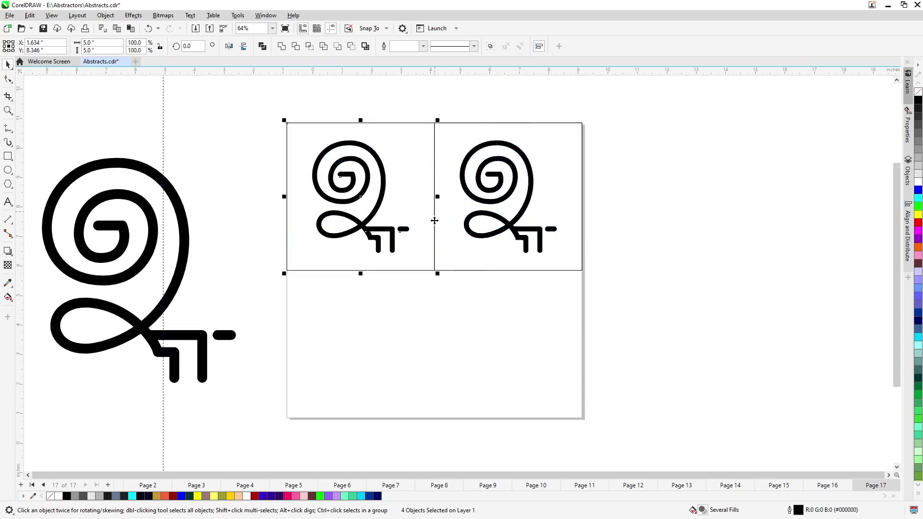
click(499, 267)
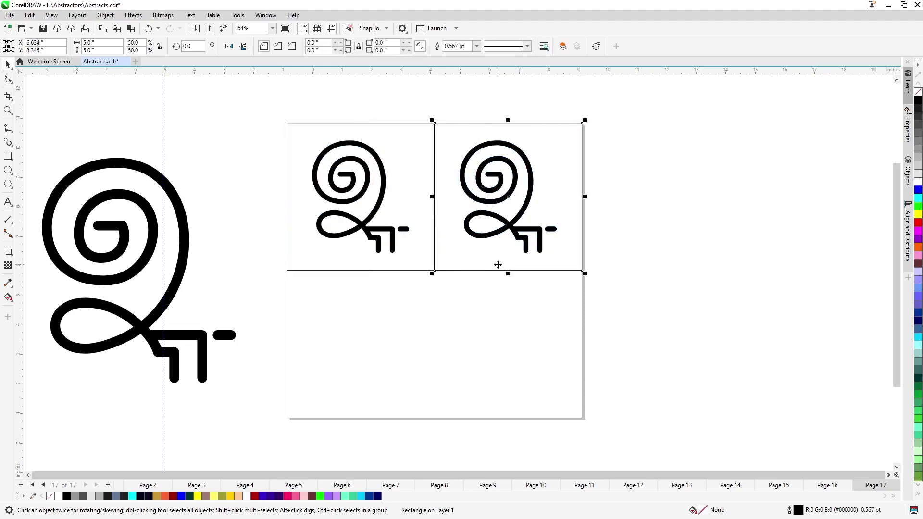
key(ctrl+z)
key(ctrl+z)
key(ctrl+z)
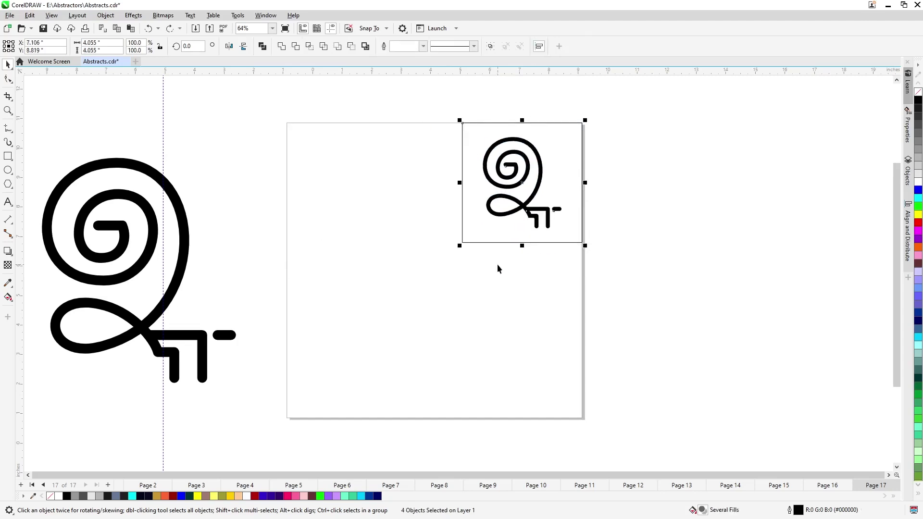
key(ctrl+z)
Place a duplicate of the framed figure directly to the right of the page, its frame flush with the page edge
drag(287, 305, 581, 289)
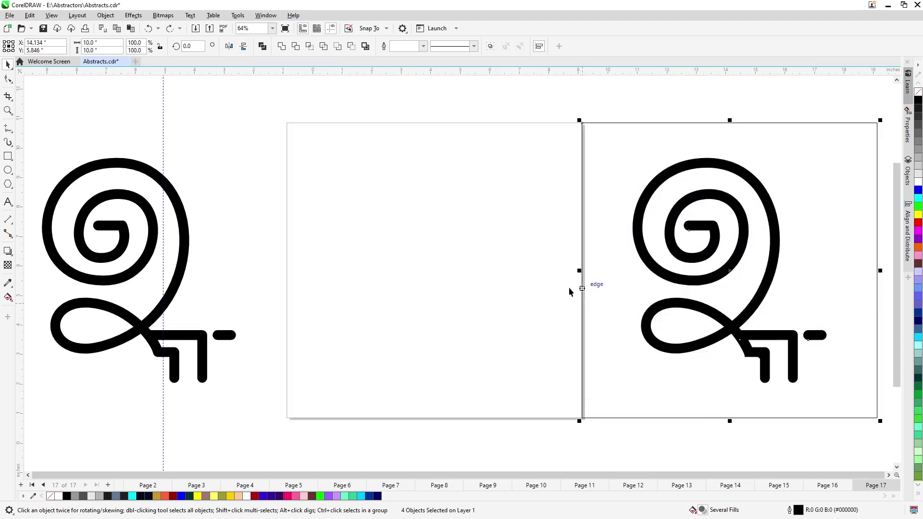
key(ctrl+z)
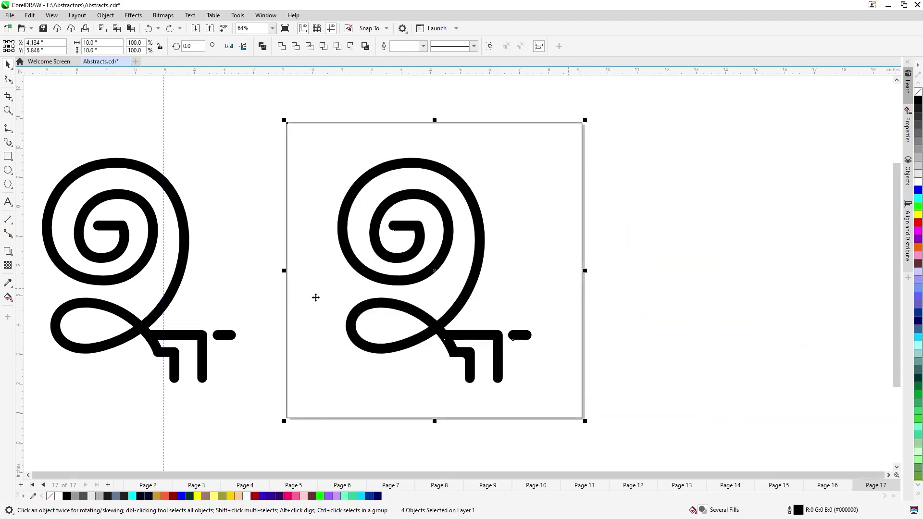
drag(286, 300, 585, 291)
scroll(262, 276, down, 2)
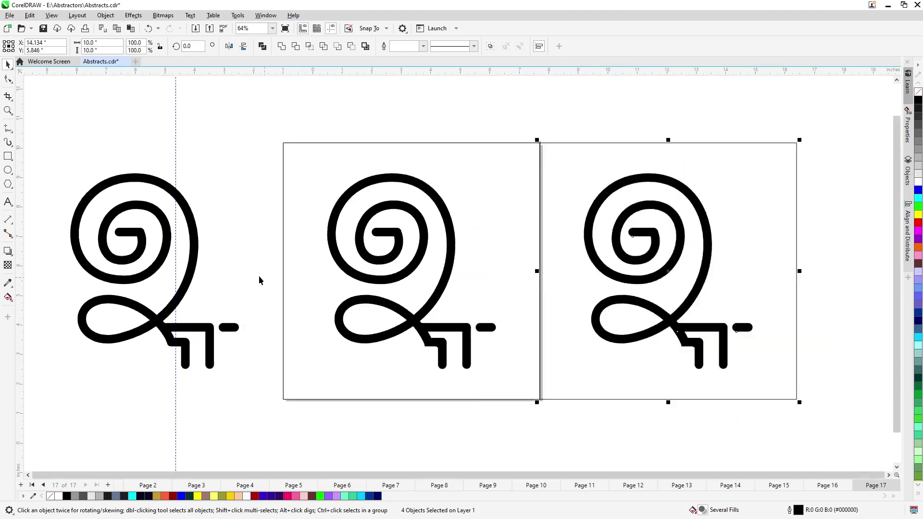
Fill the duplicate's frame rectangle with black and give it a white outline
click(512, 394)
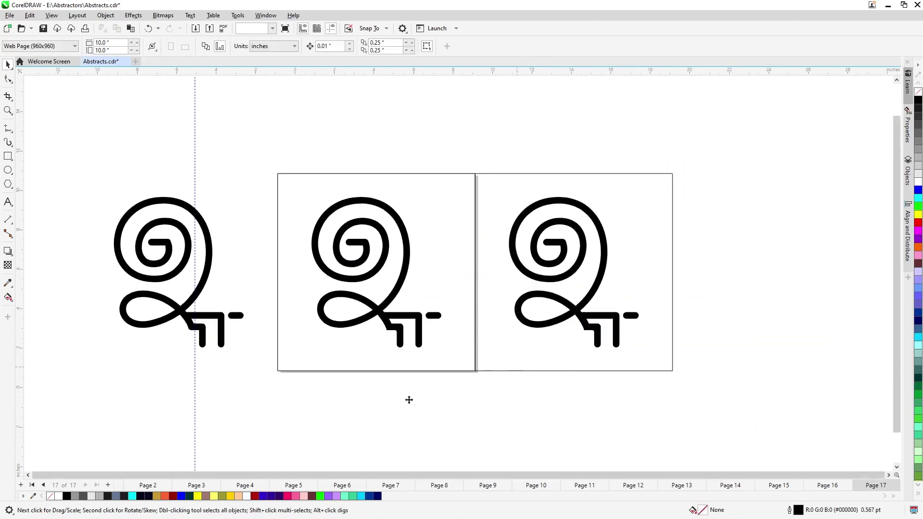
key(Tab)
click(66, 496)
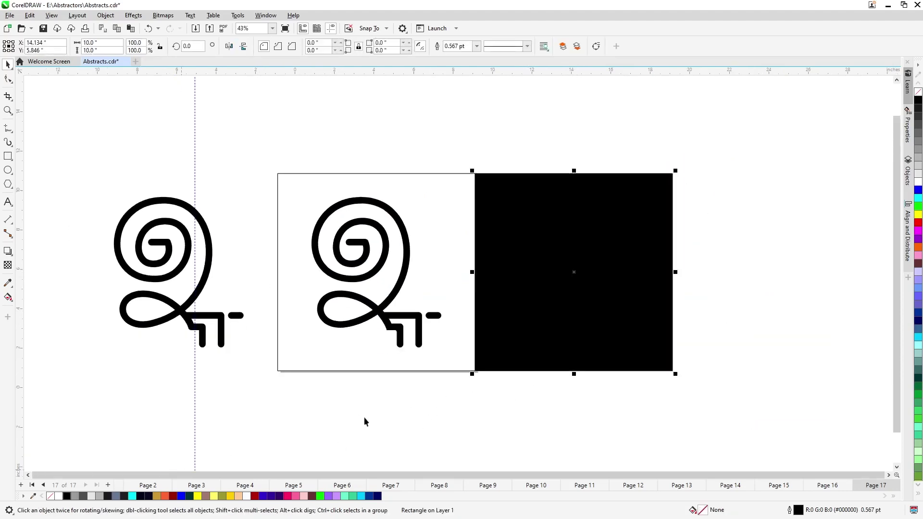
right_click(60, 497)
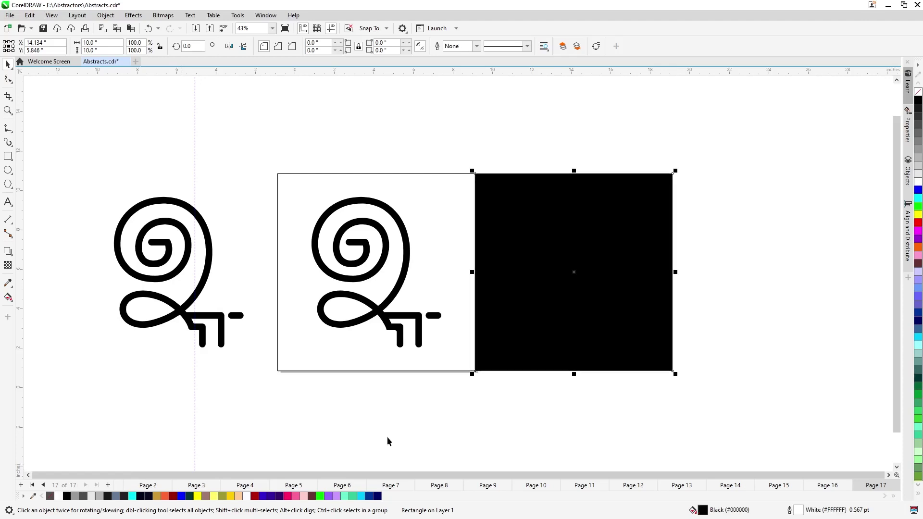
Recolour the three shapes of the figure on the black square white
drag(475, 409, 725, 160)
click(59, 496)
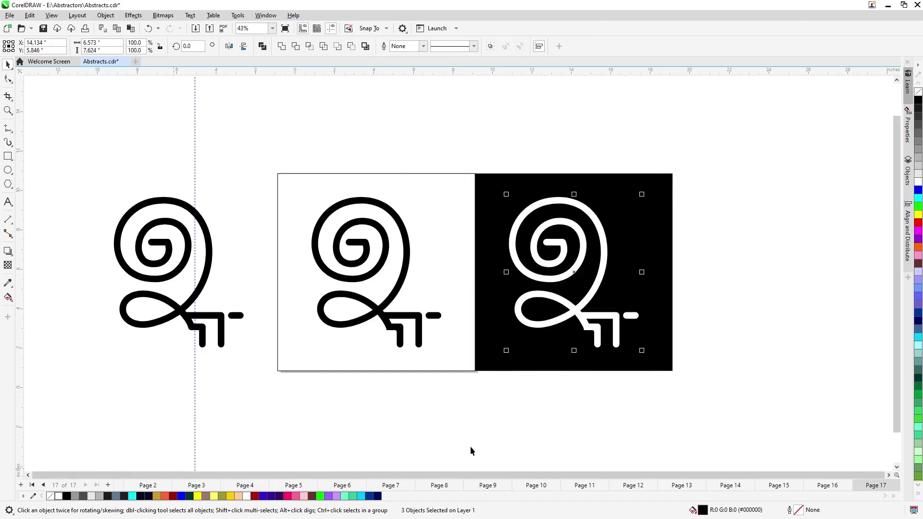
click(477, 417)
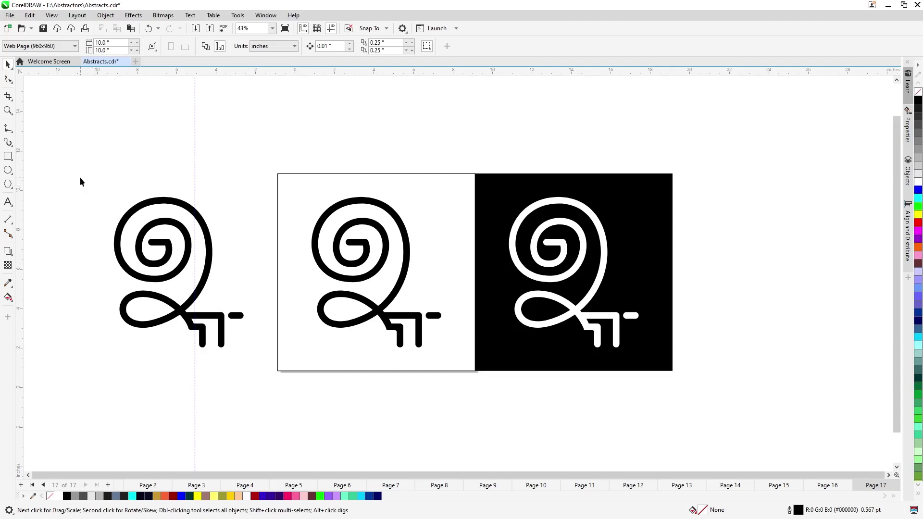
Add the text "Outline Object Fill" in 24 pt Arial below the outline group left of the page
click(119, 231)
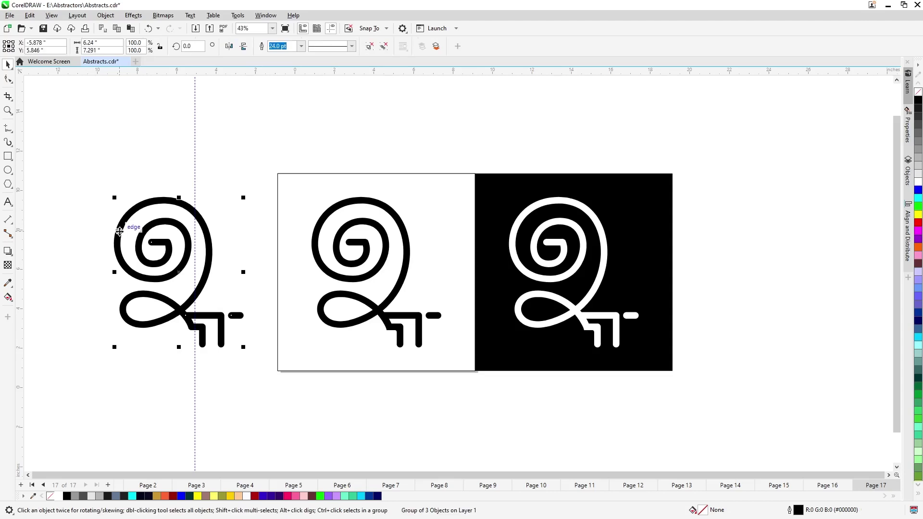
click(7, 202)
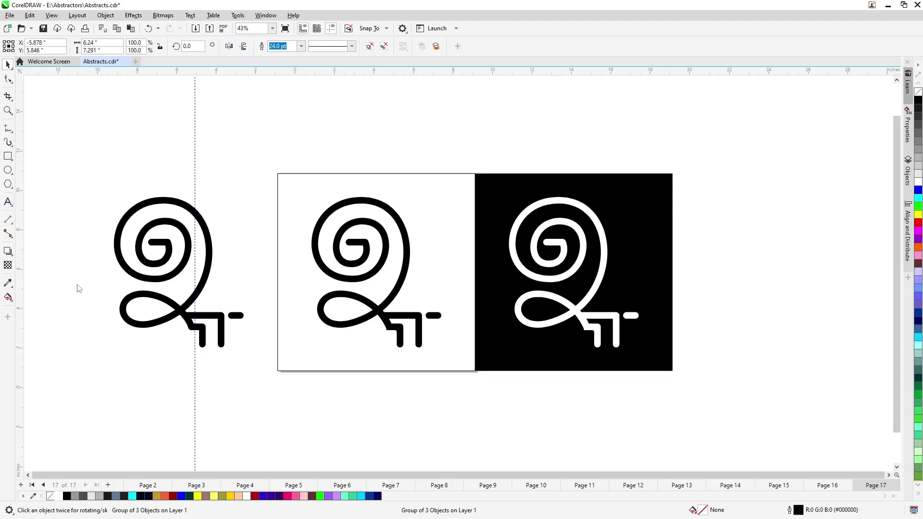
click(191, 384)
text(Outline)
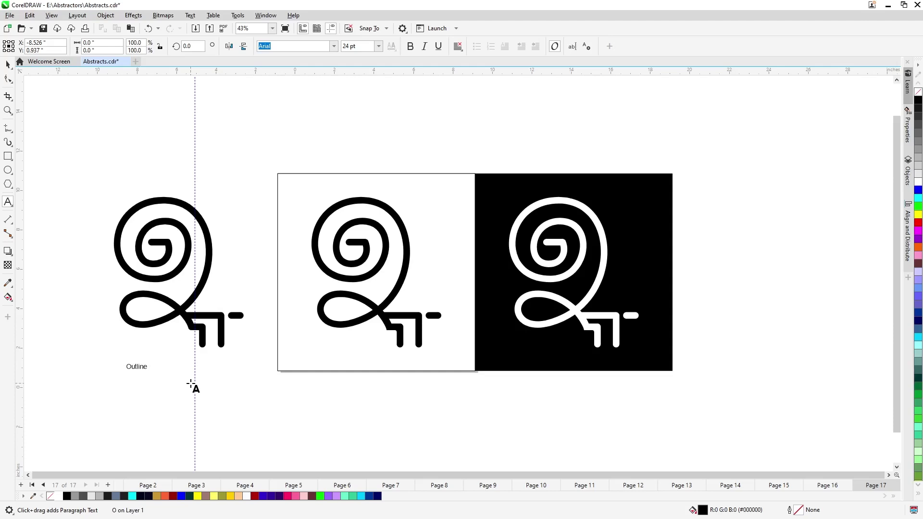
text(Object Fill)
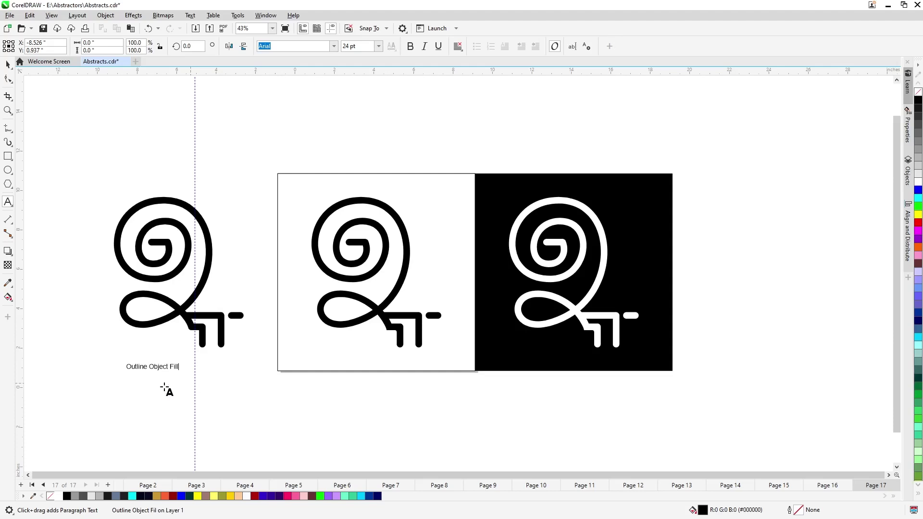
Copy the words "Object Fill" from the label below the outline group and delete them, leaving only "Outline"
click(150, 369)
drag(148, 368, 185, 369)
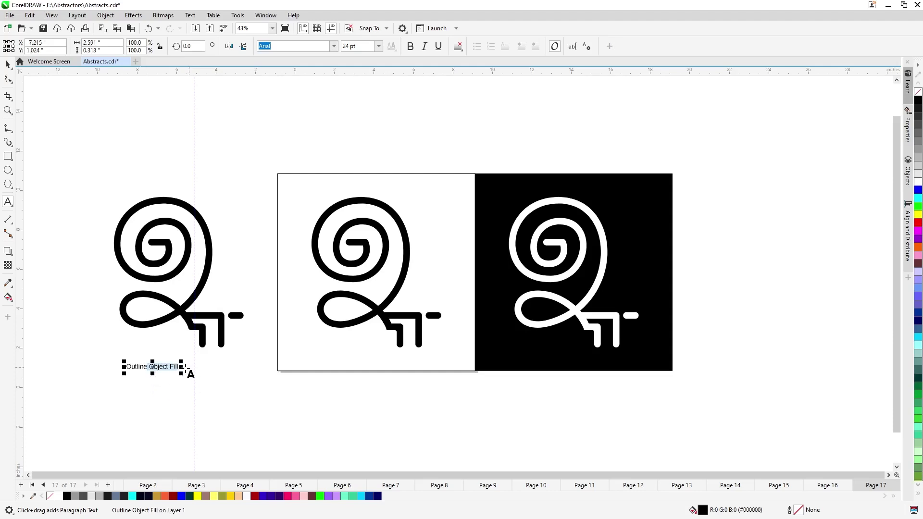
scroll(149, 373, up, 3)
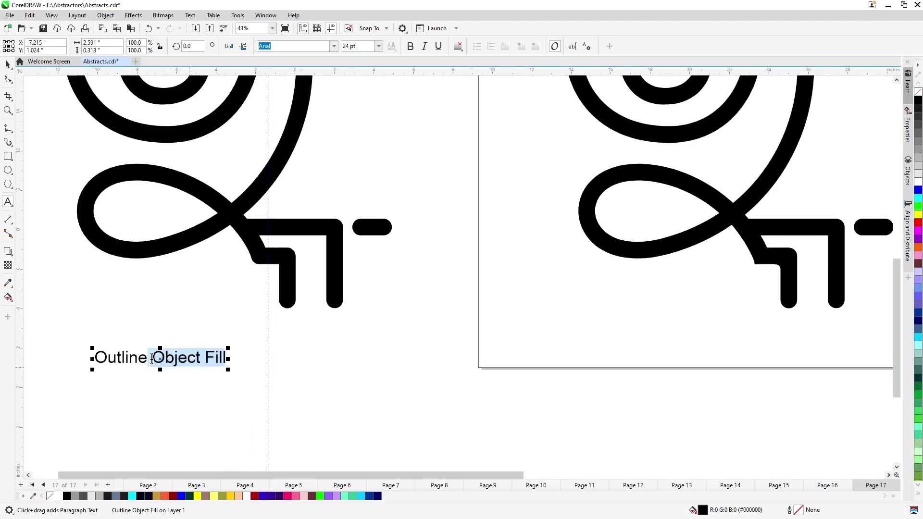
drag(152, 359, 269, 359)
key(ctrl+c)
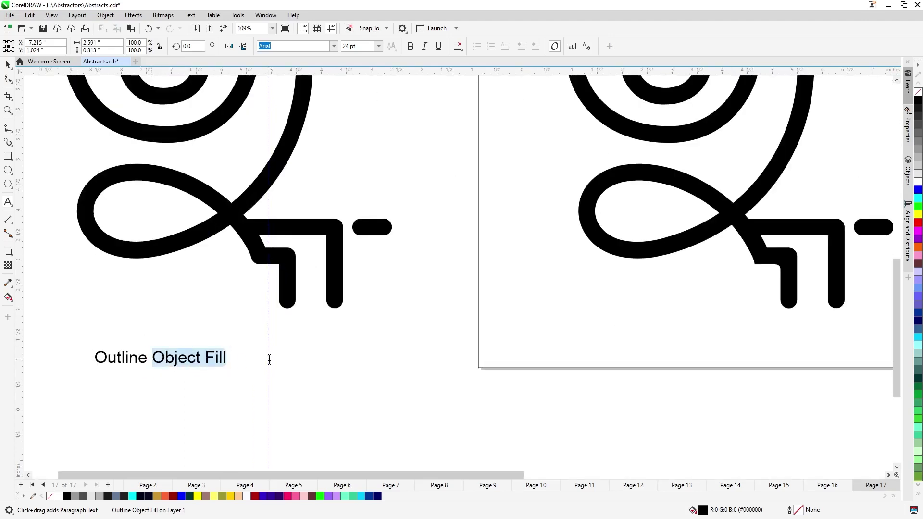
key(BackSpace)
key(BackSpace)
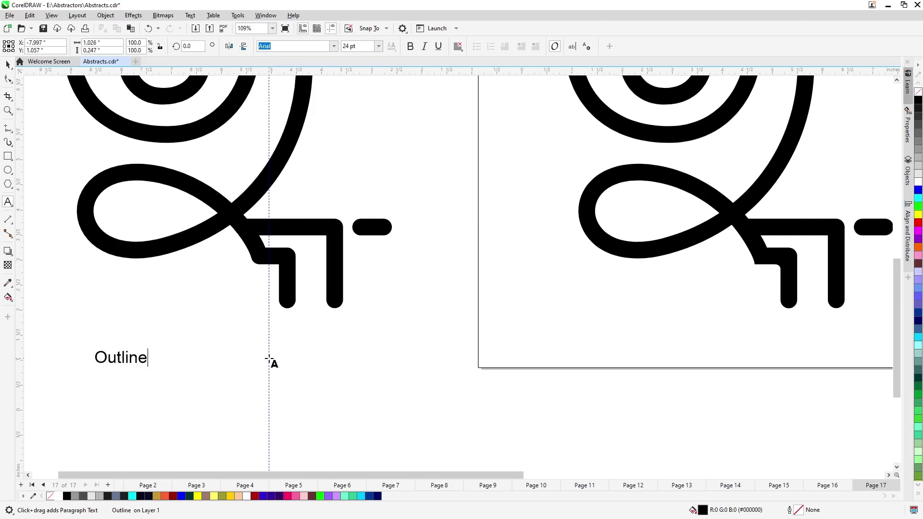
Centre the "Outline" label horizontally under the outline figure
key(Escape)
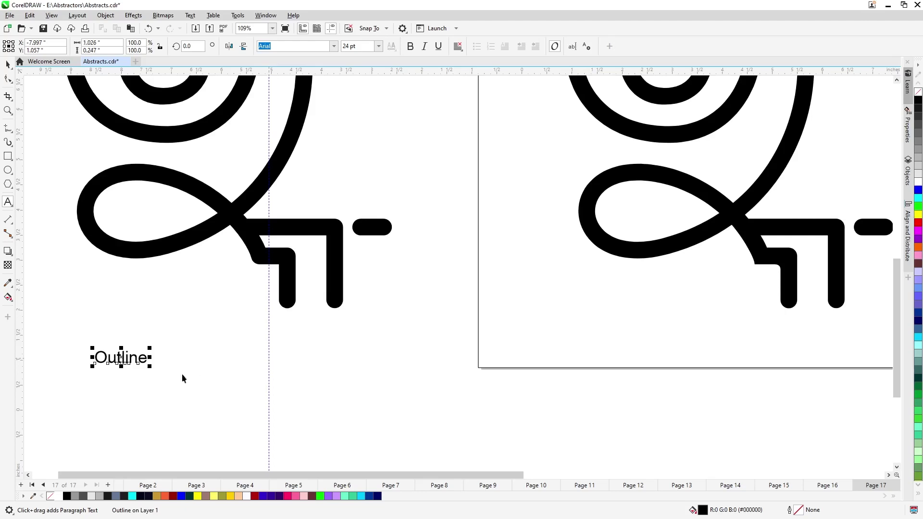
shift+click(287, 290)
key(c)
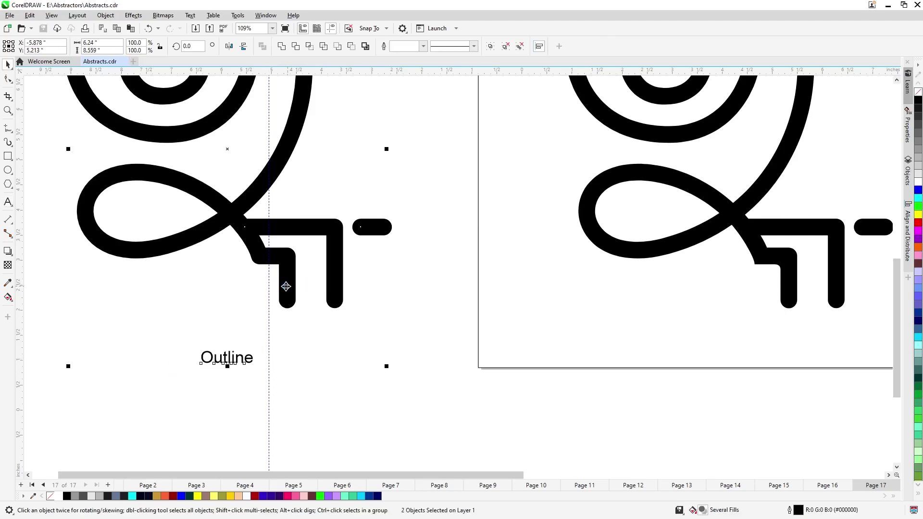
Enlarge the "Outline" label to about 45 pt and place a duplicate reading "Object Fill" below the shared edge of the two squares
scroll(282, 360, down, 2)
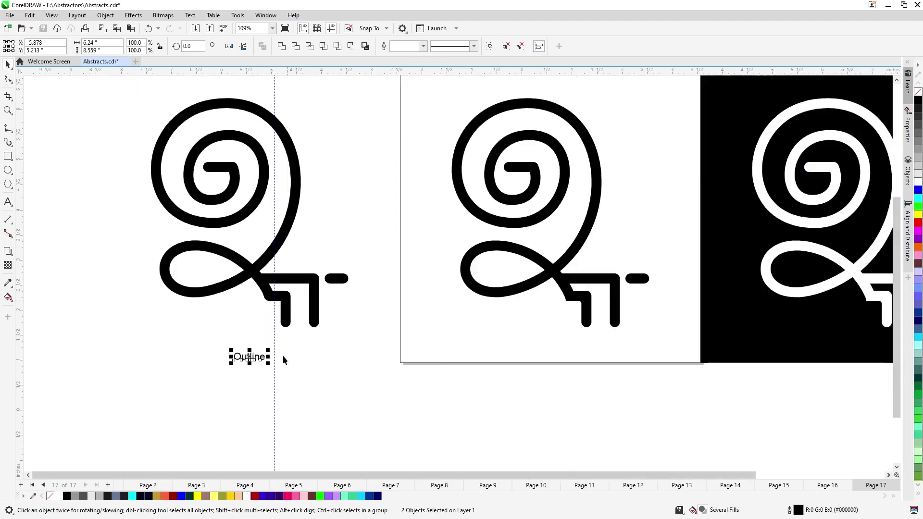
drag(278, 369, 656, 388)
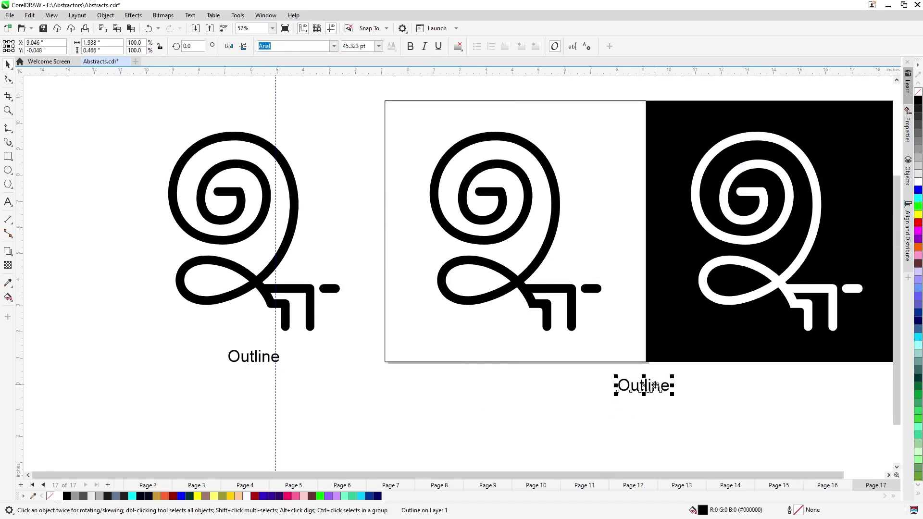
key(F8)
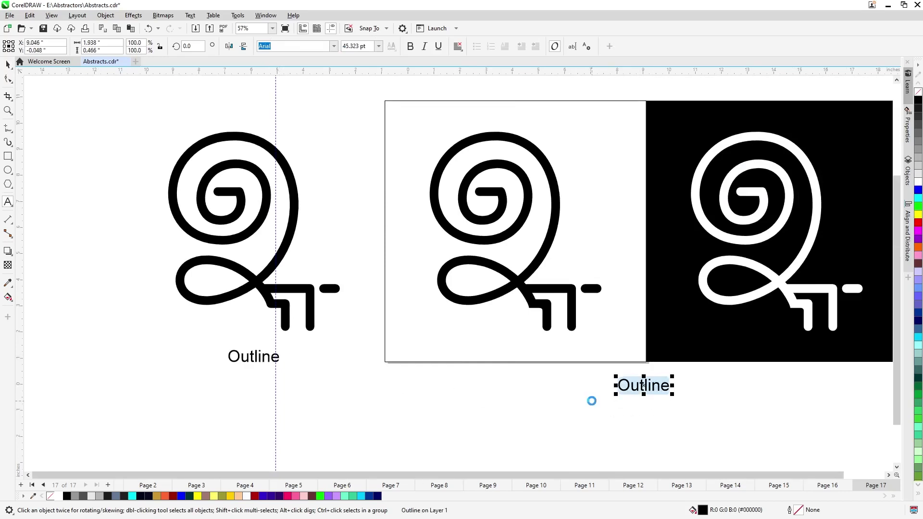
key(ctrl+v)
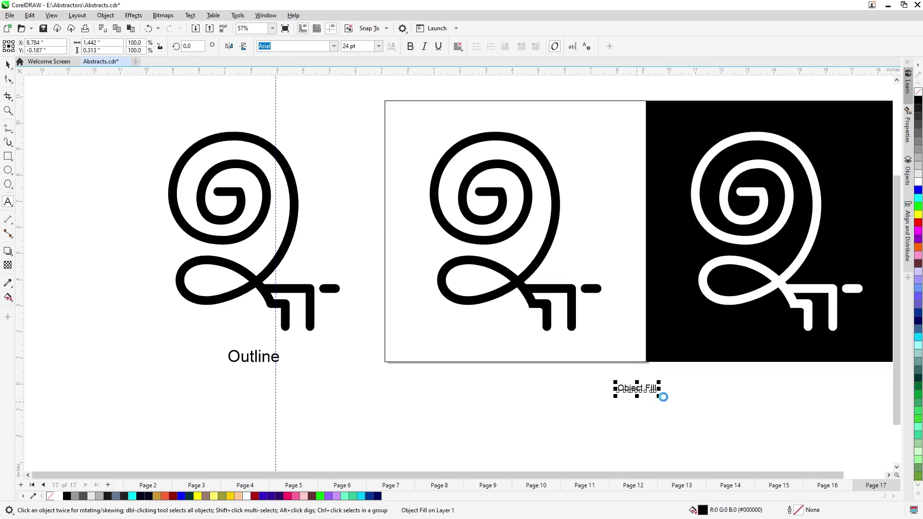
Scale the "Object Fill" label up to about 42 pt and save the document
key(ctrl+space)
key(ctrl+s)
drag(659, 396, 673, 407)
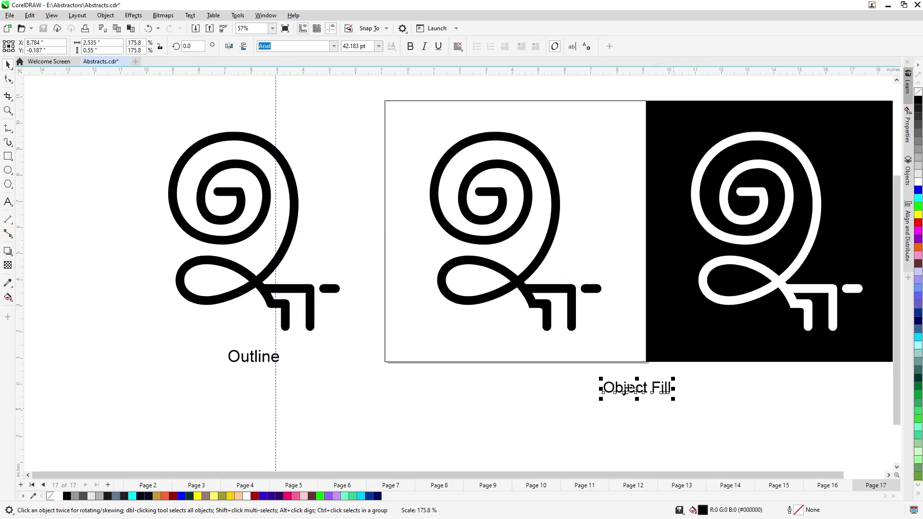
key(ctrl+s)
Deselect everything and view all three labelled figures in a full-screen preview
click(640, 416)
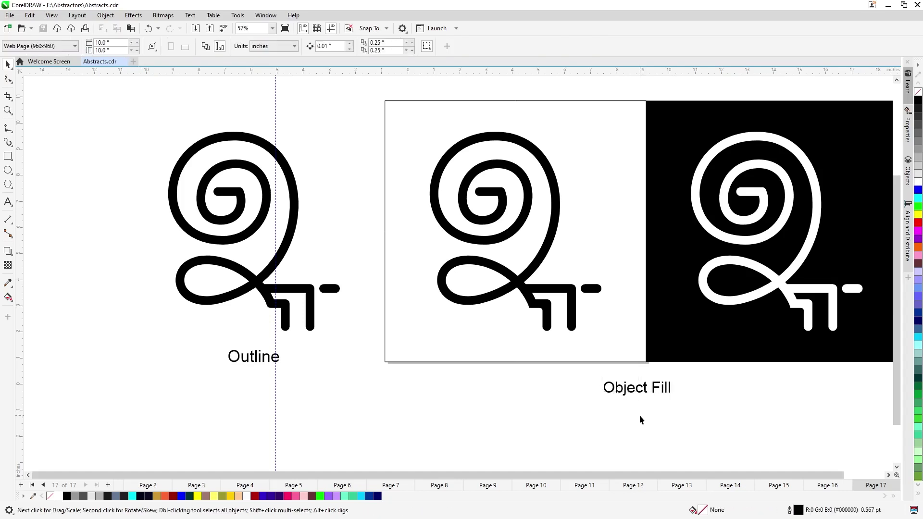
key(F4)
key(F9)
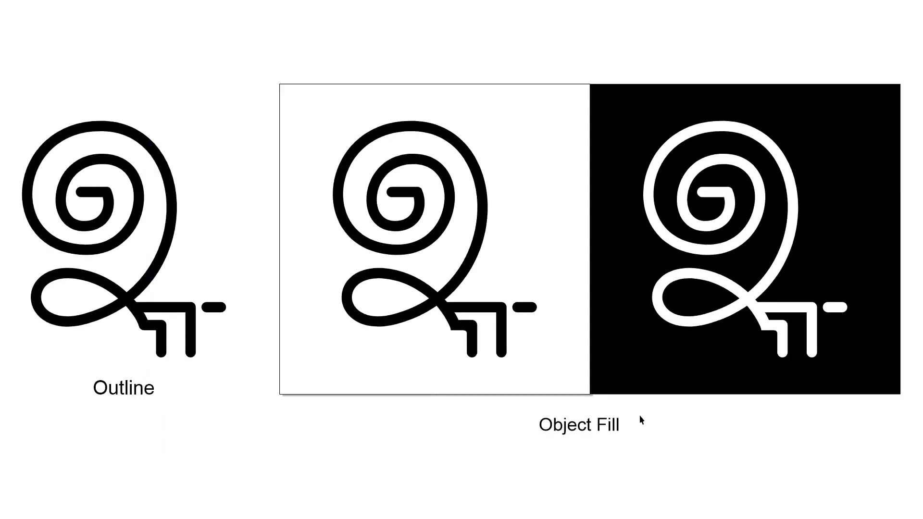